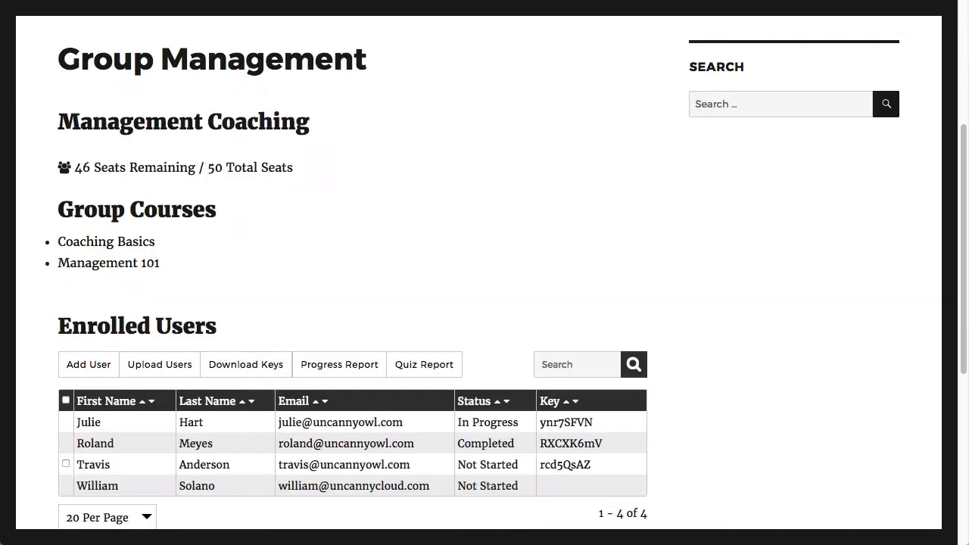
- Run the progress report for Management Coaching on Coaching Basics, then return to Group Management
left_click(346, 368)
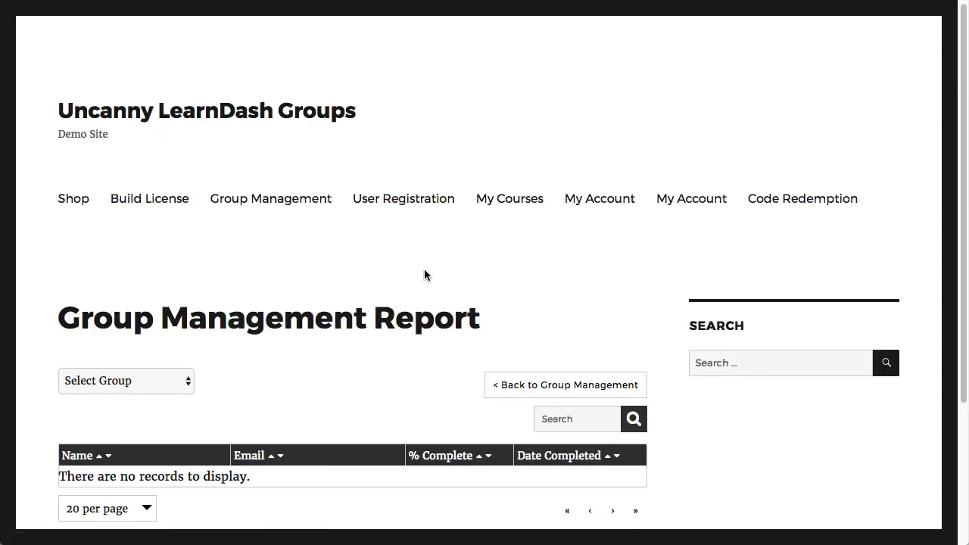
left_click(170, 376)
left_click(142, 389)
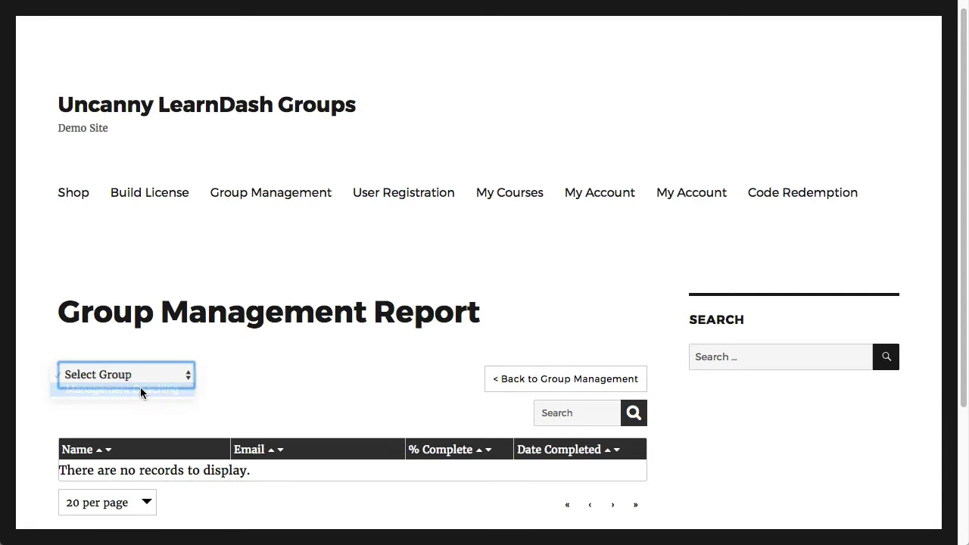
scroll(314, 388, "down", 1)
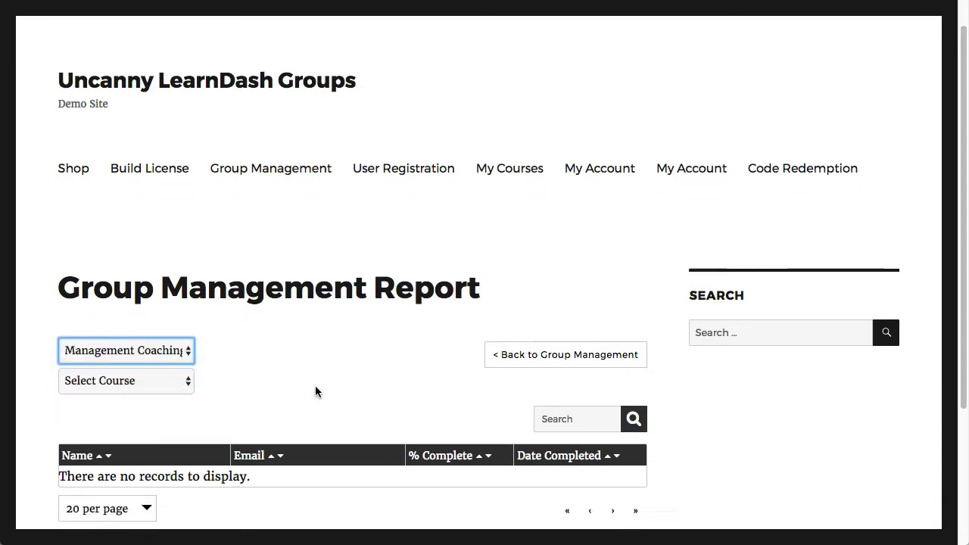
left_click(174, 356)
left_click(161, 367)
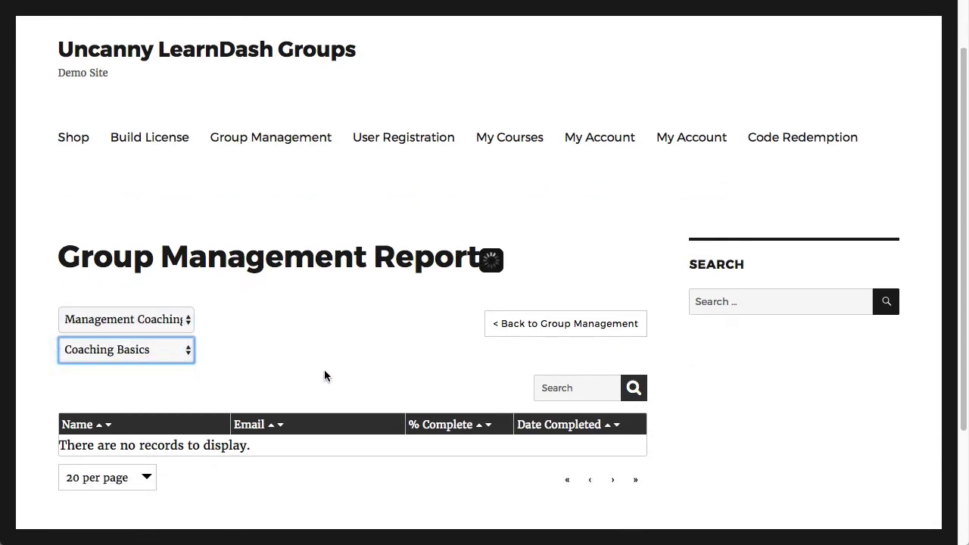
scroll(343, 363, "down", 3)
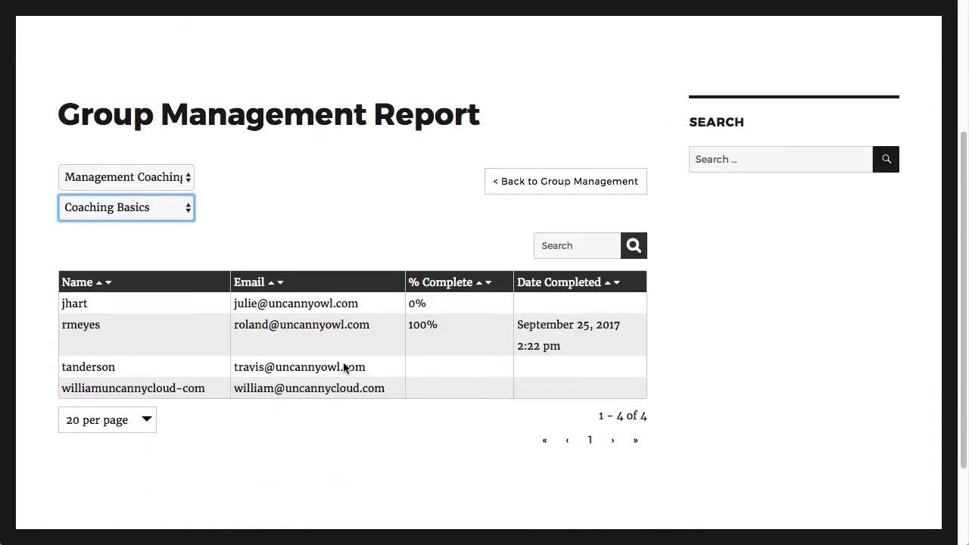
left_click(554, 190)
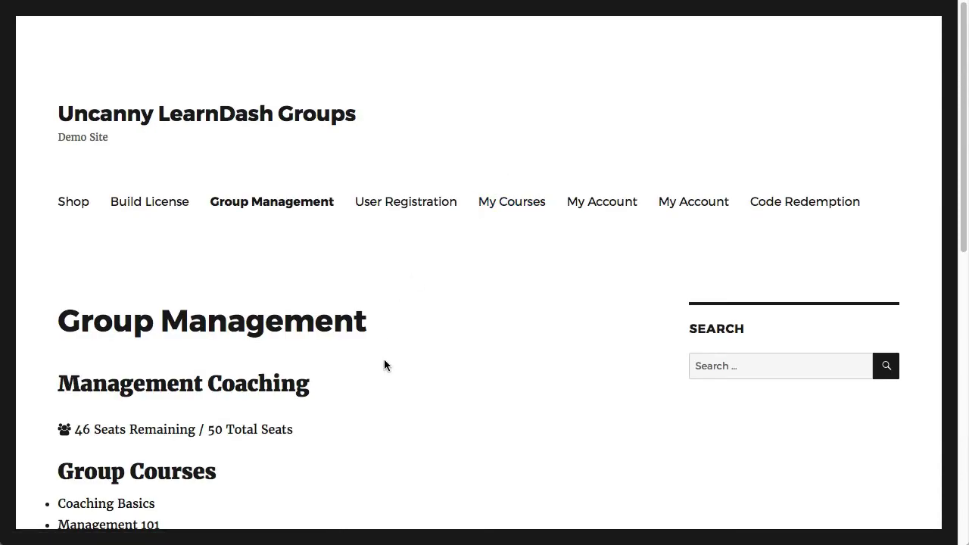
- Scroll through the four enrolled users and their statuses down to the Group Leaders table
scroll(384, 359, "down", 3)
scroll(383, 365, "down", 1)
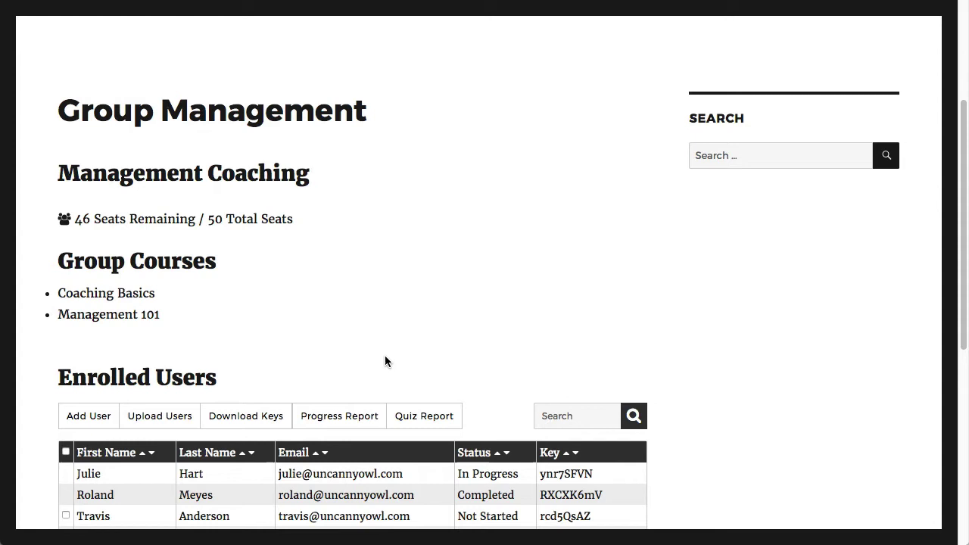
scroll(385, 361, "down", 1)
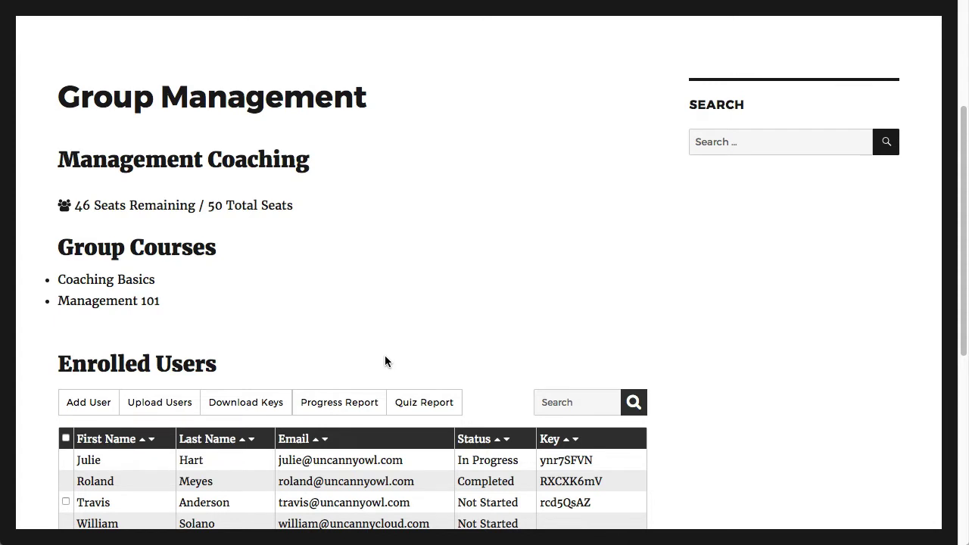
scroll(385, 361, "down", 1)
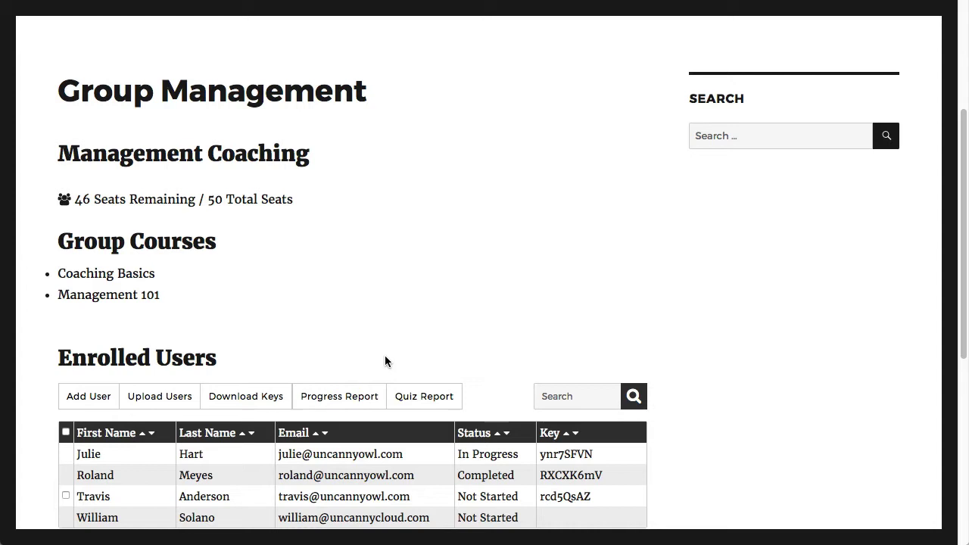
scroll(384, 361, "down", 2)
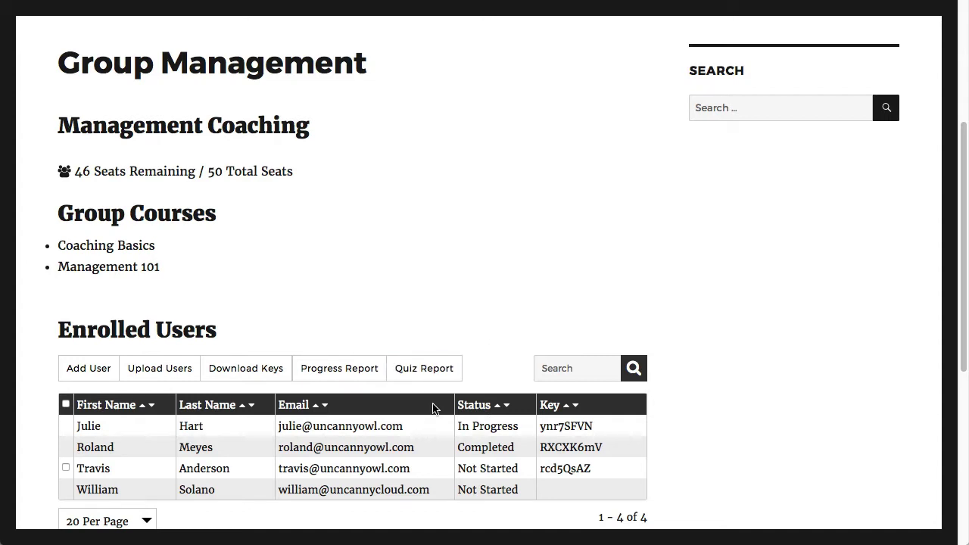
scroll(429, 412, "down", 3)
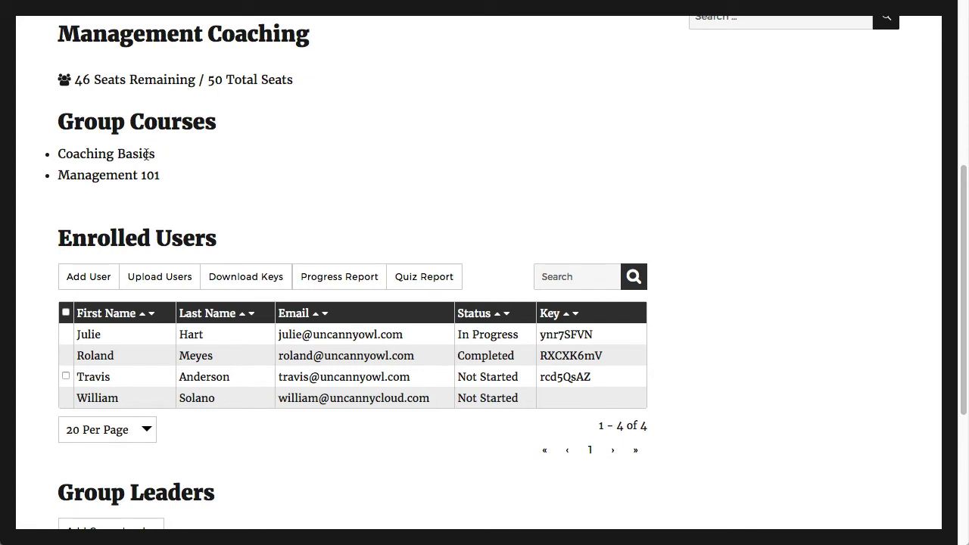
scroll(265, 432, "down", 4)
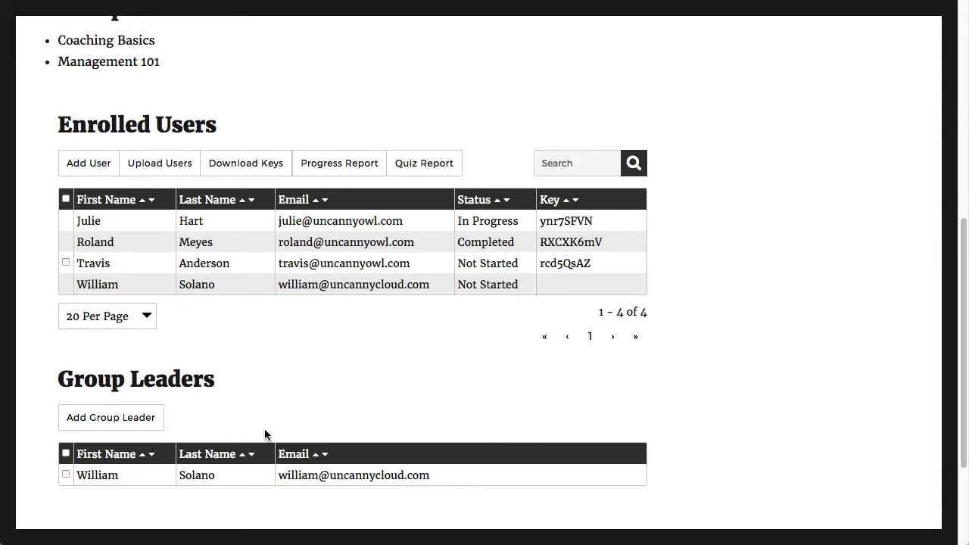
scroll(264, 429, "up", 1)
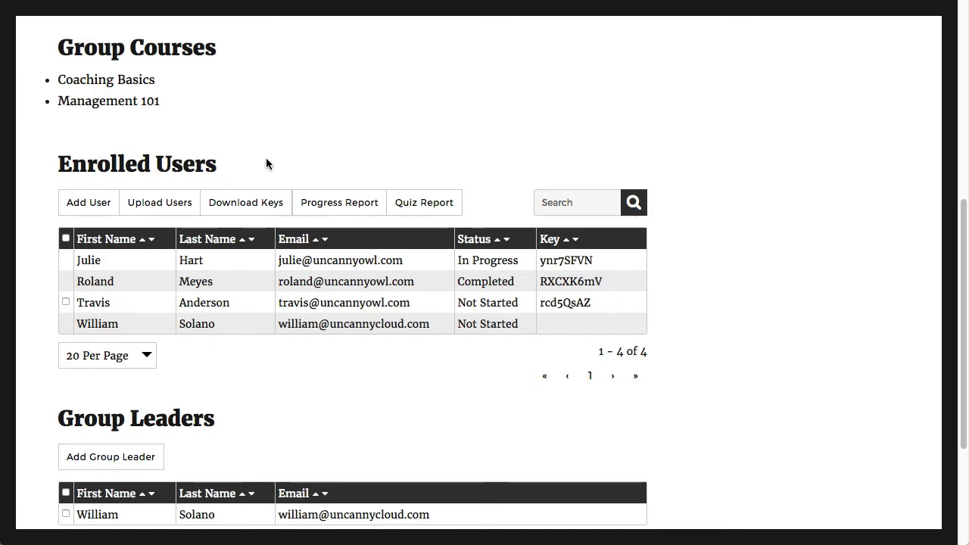
- Open and dismiss the Add User and Upload Users forms without adding anyone
left_click(103, 210)
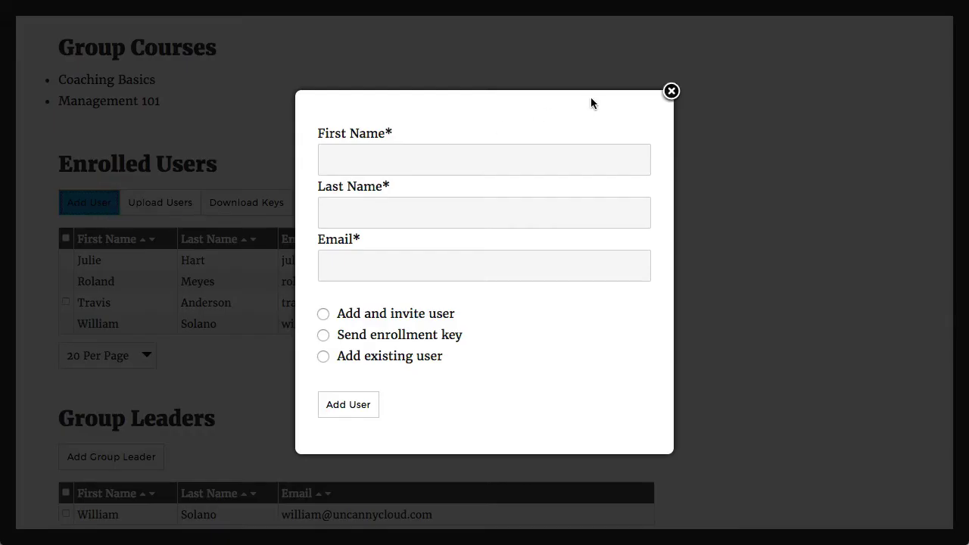
left_click(670, 91)
left_click(174, 209)
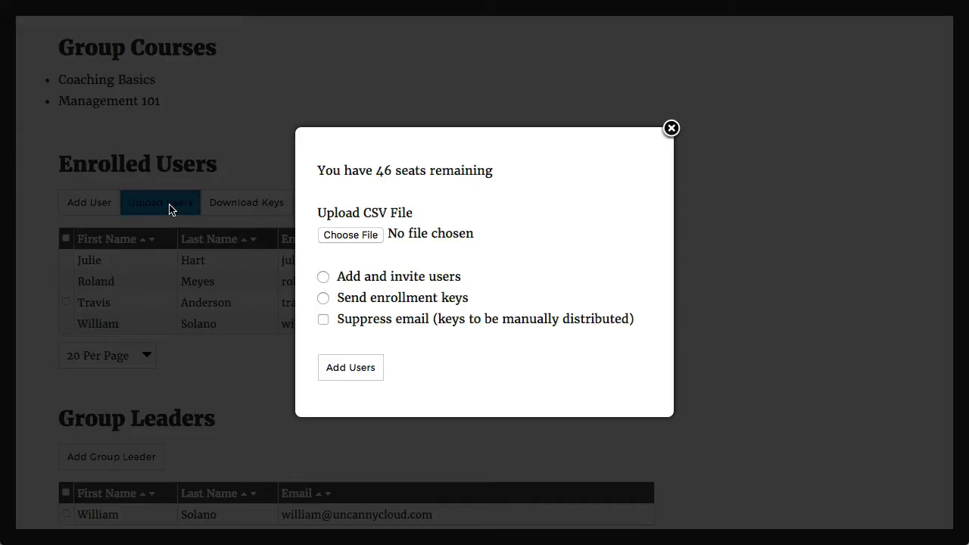
left_click(667, 136)
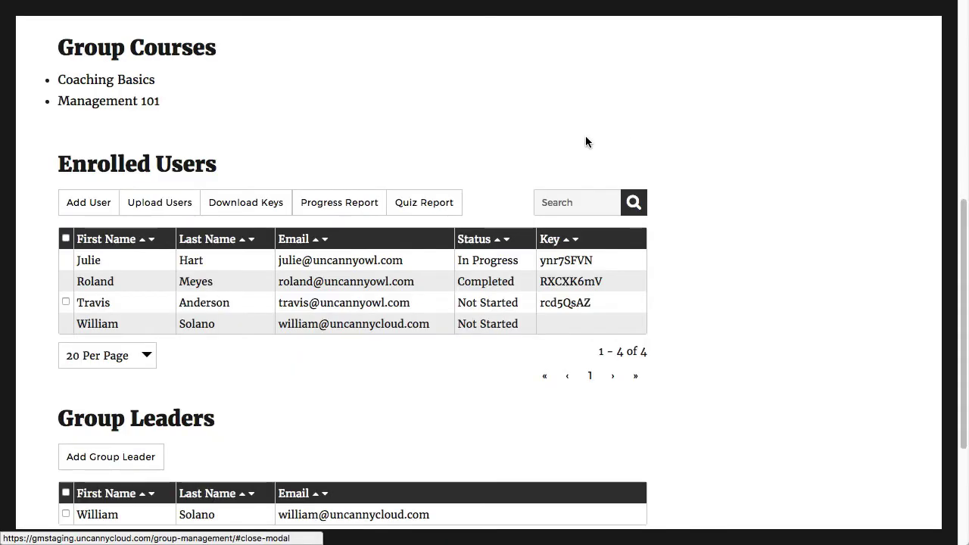
- Open the Progress Report, go back, then open the Progress Report again
left_click(352, 211)
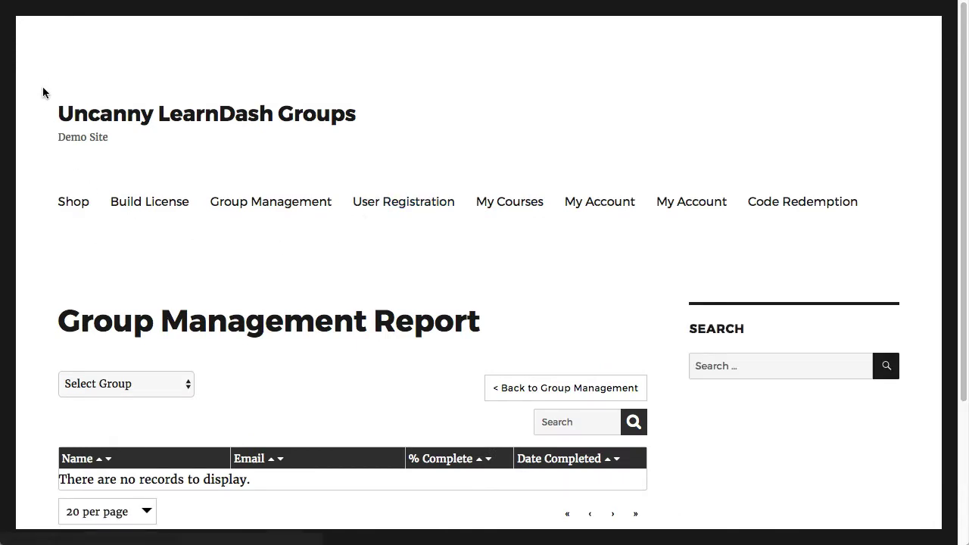
key("super+bracketleft")
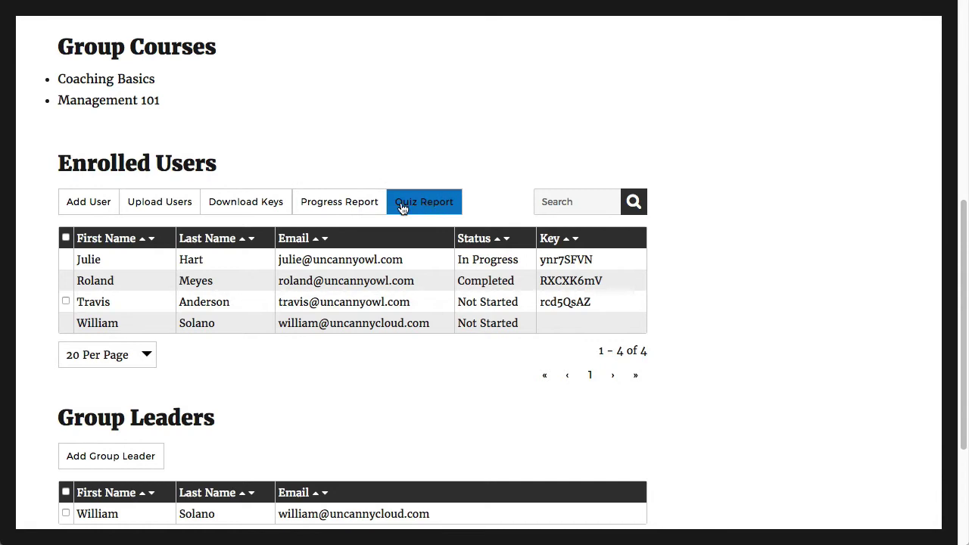
left_click(341, 211)
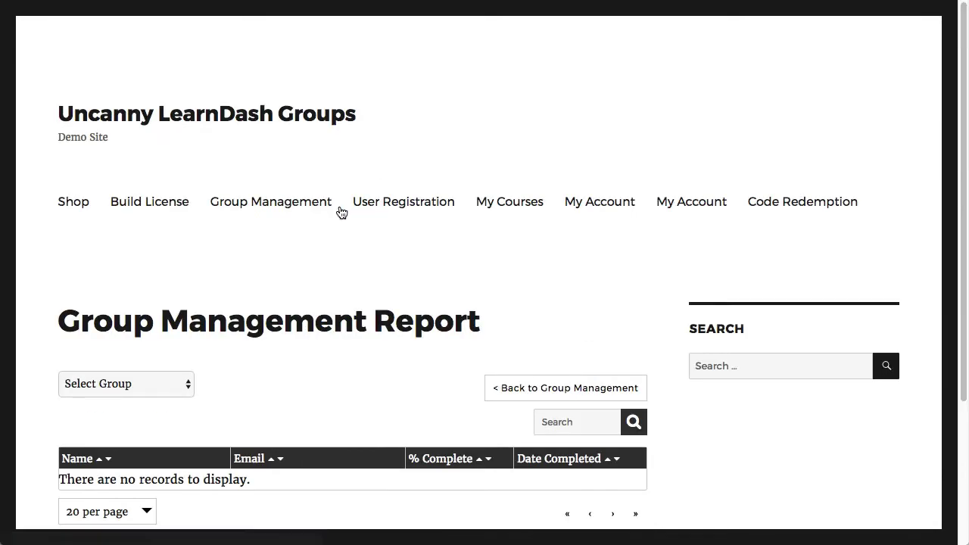
- Show the progress report for Management Coaching on the Coaching Basics course
left_click(147, 384)
left_click(143, 397)
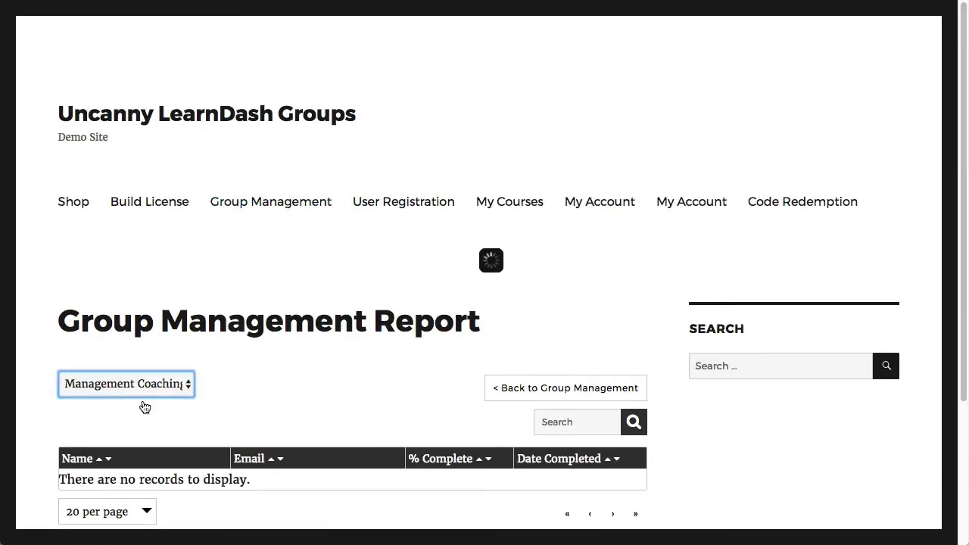
left_click(145, 413)
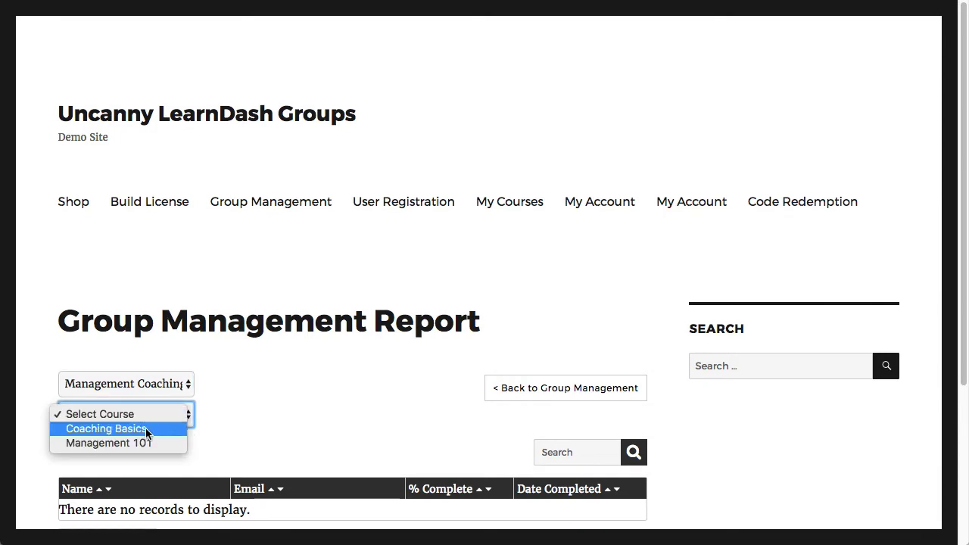
left_click(247, 426)
left_click(289, 409)
scroll(289, 409, "down", 3)
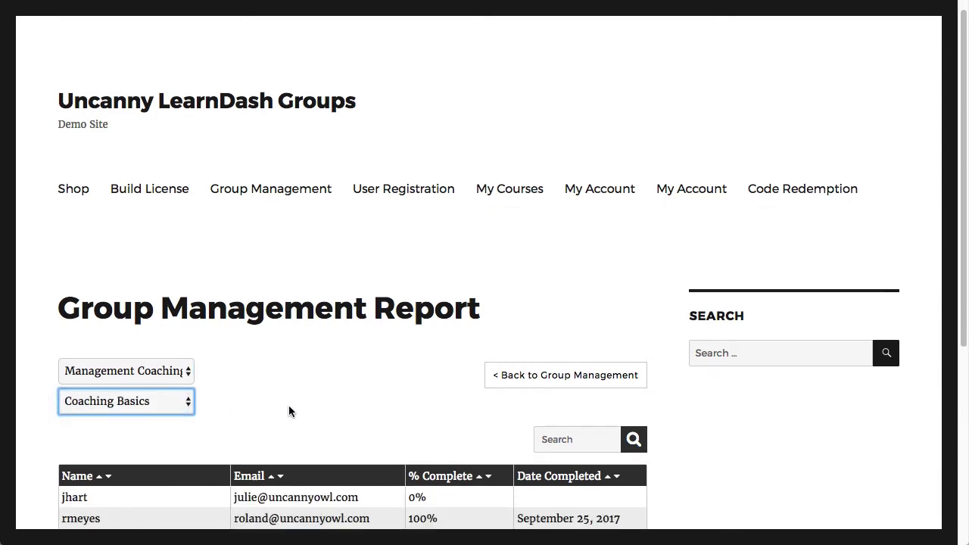
scroll(287, 411, "down", 2)
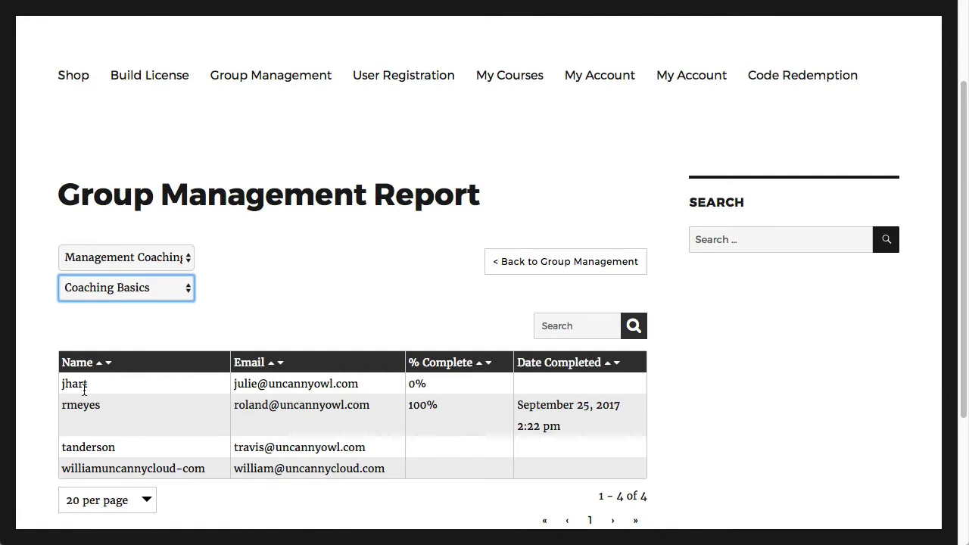
- Highlight the completed row, the 0% value and the last two rows, then return to Group Management
left_click_drag(66, 404, 570, 409)
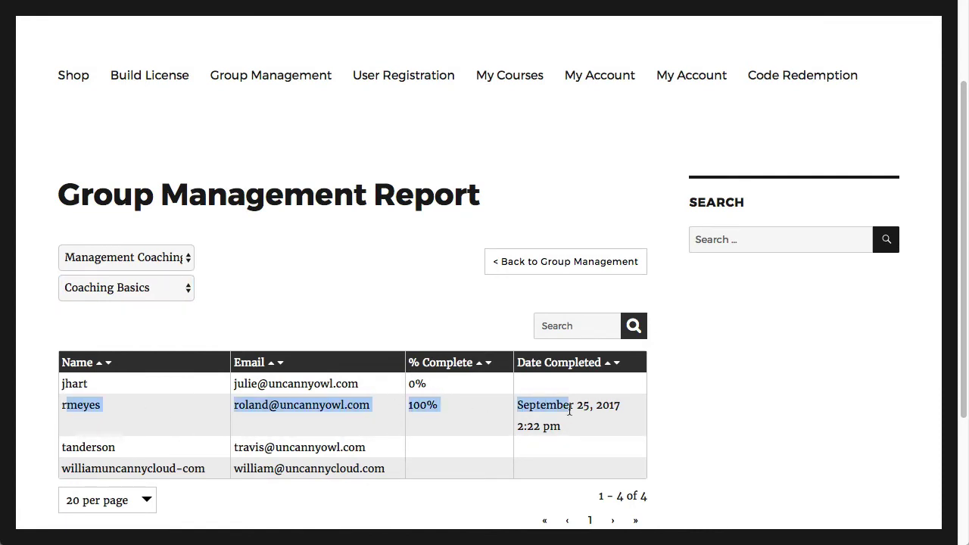
left_click(409, 429)
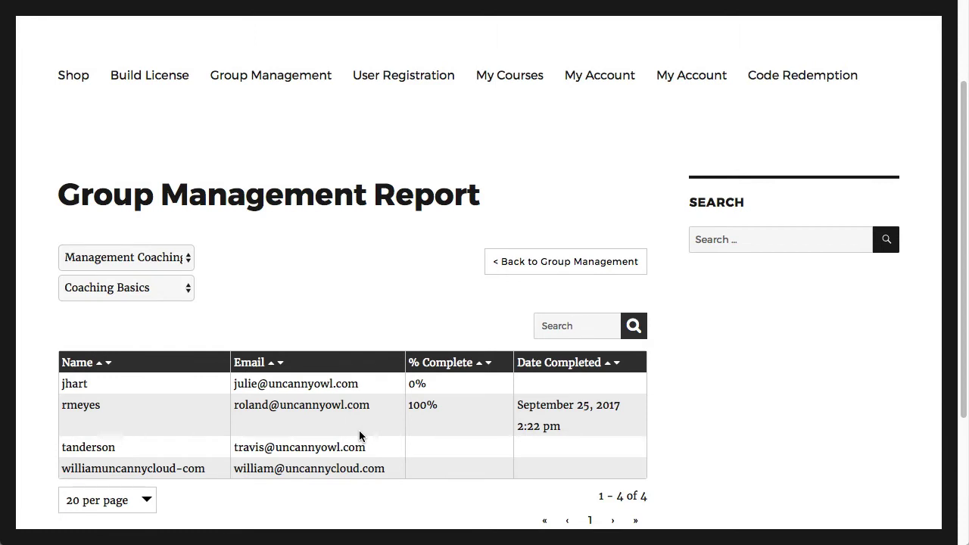
double_click(410, 385)
left_click_drag(390, 470, 64, 444)
left_click(583, 262)
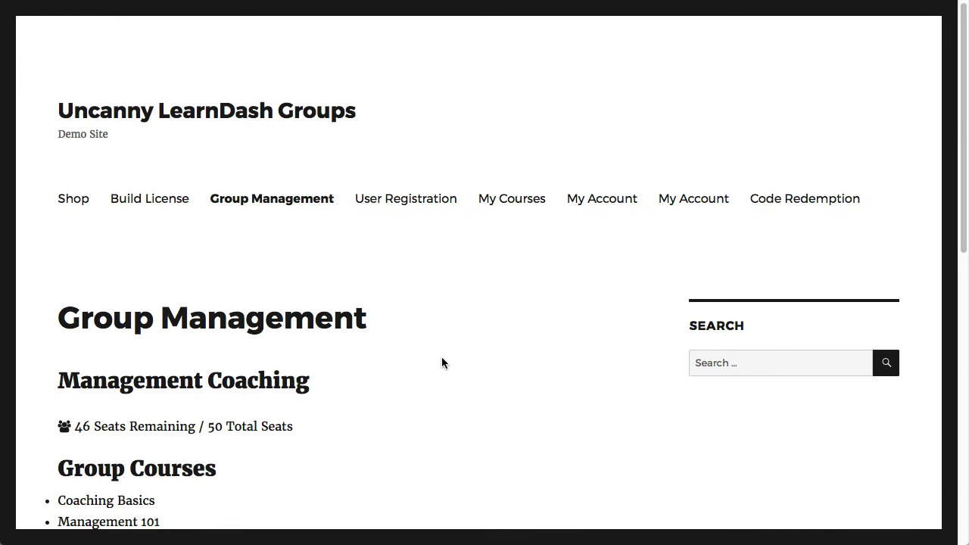
- Show the Quiz Report results of Management Coaching for the Coaching Basics Quiz
scroll(454, 379, "down", 5)
left_click(438, 444)
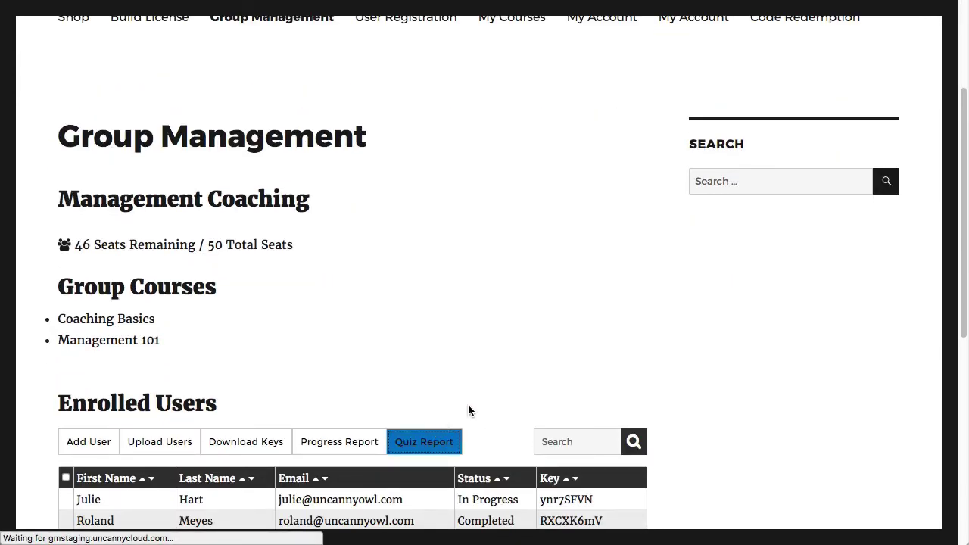
left_click(159, 304)
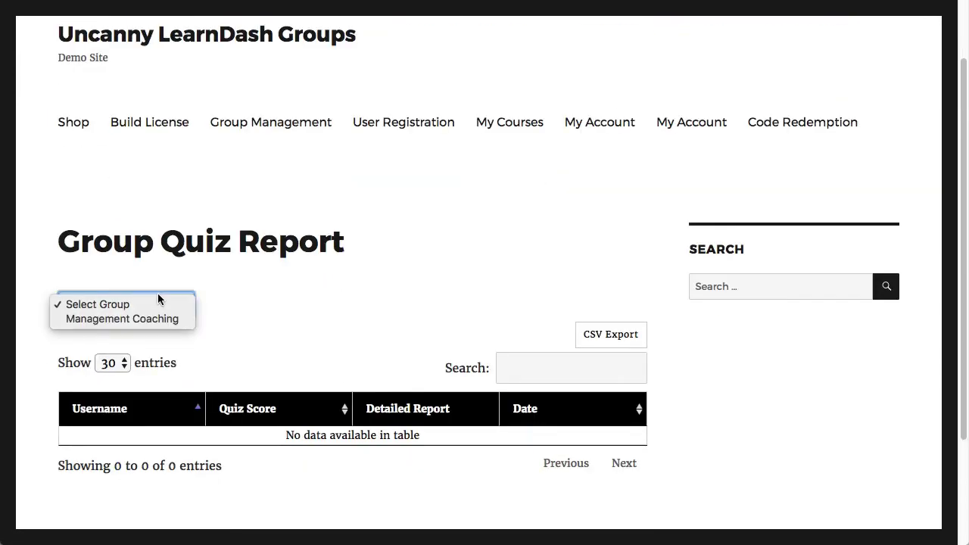
left_click(158, 319)
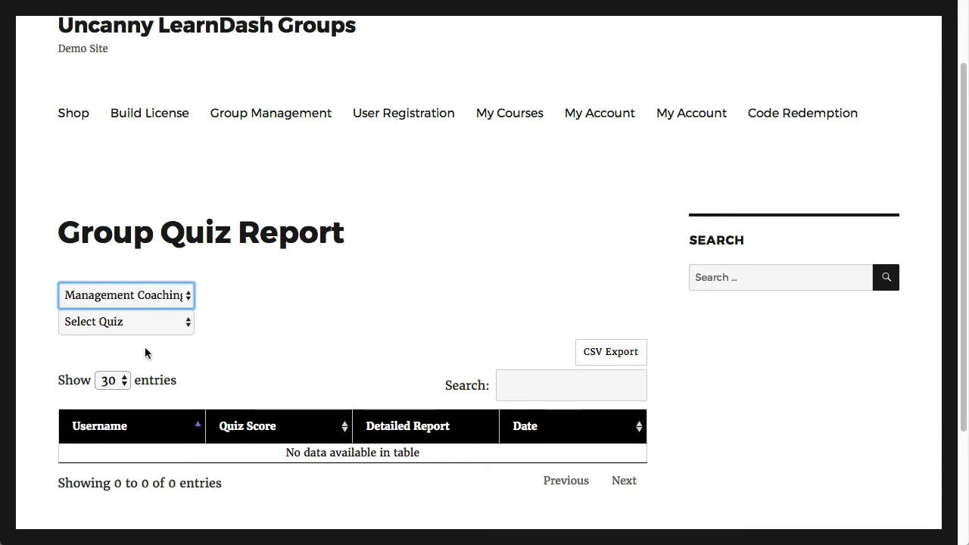
left_click(129, 323)
left_click(134, 391)
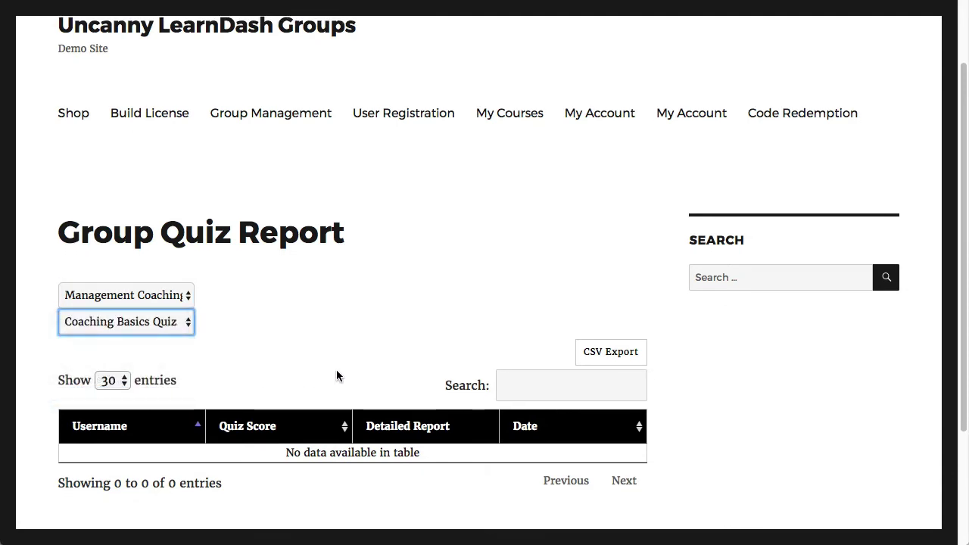
scroll(350, 356, "down", 1)
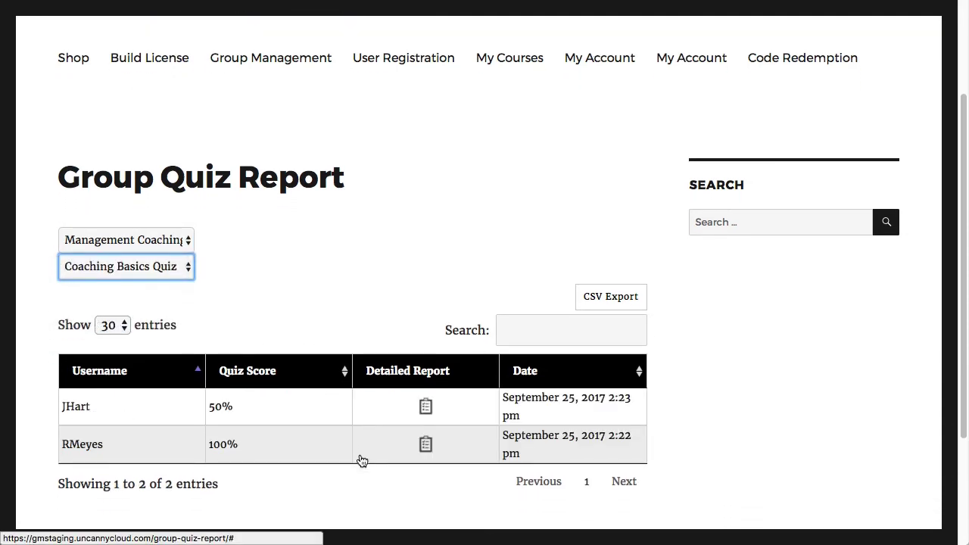
- Open the 100% learner's detailed report and view the first question's True answer
left_click(427, 445)
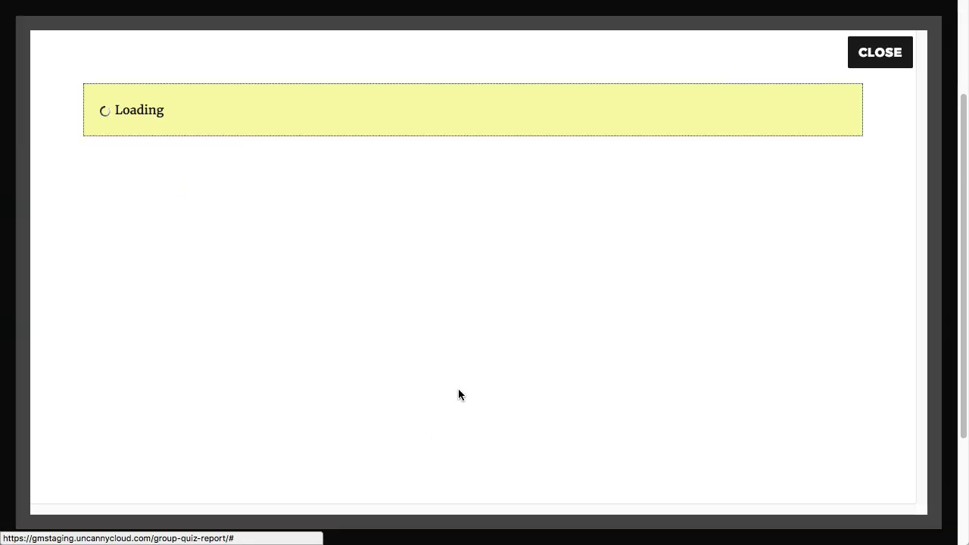
left_click(110, 397)
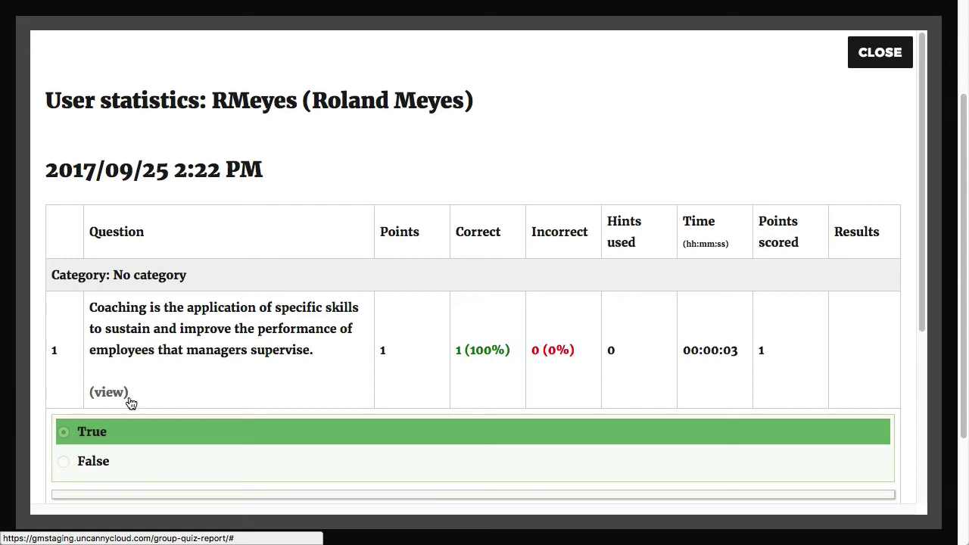
scroll(201, 389, "down", 2)
double_click(87, 371)
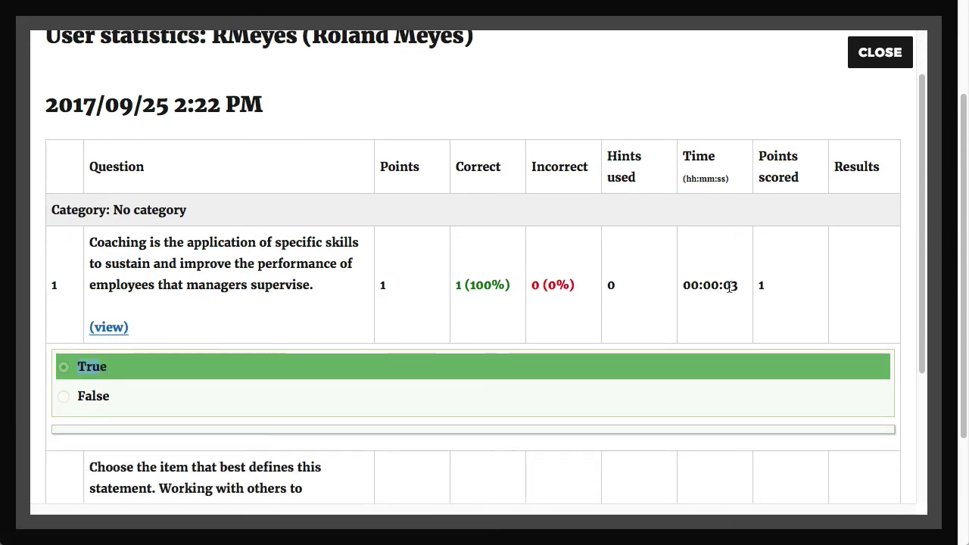
- Close the statistics popup and enter group name 'My New Group' with 50 seats
left_click(872, 60)
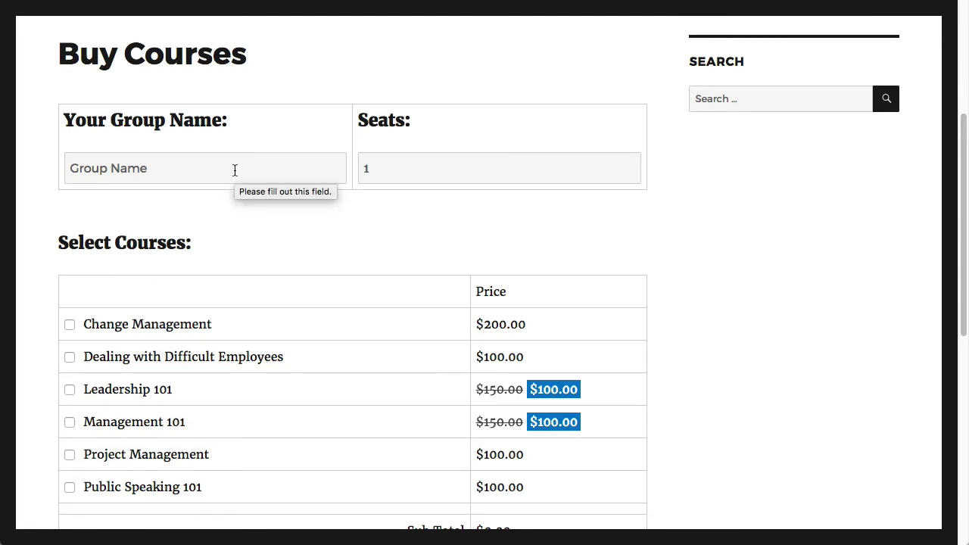
left_click(197, 169)
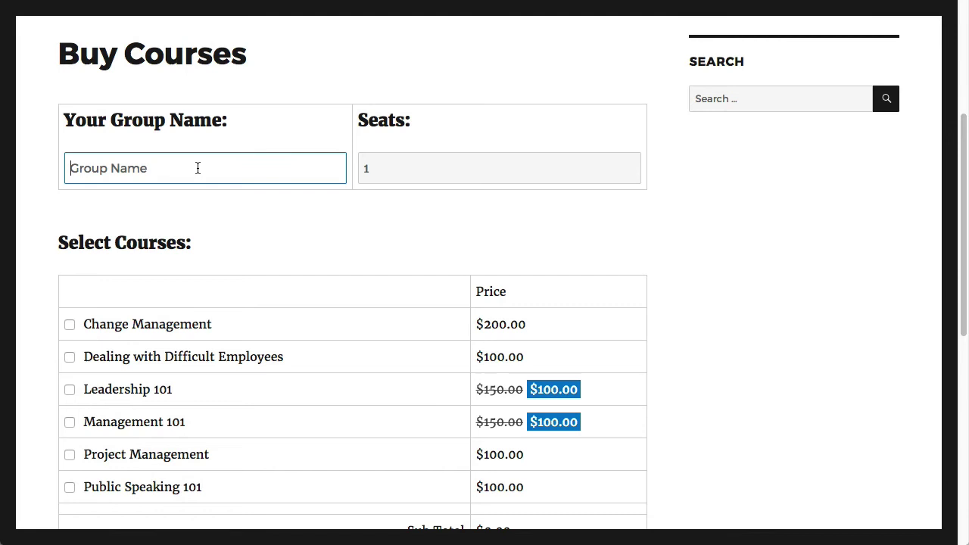
type("My New Group")
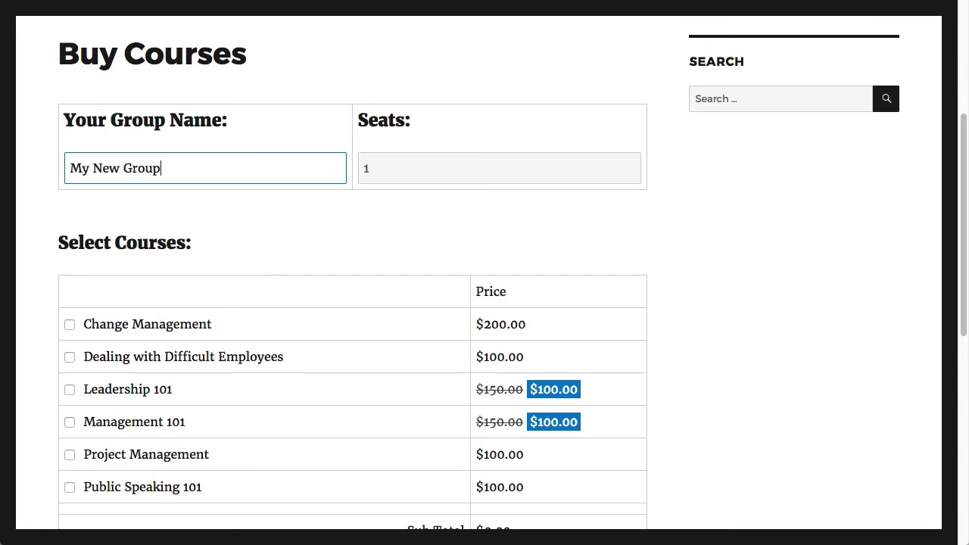
key("Tab")
type("50")
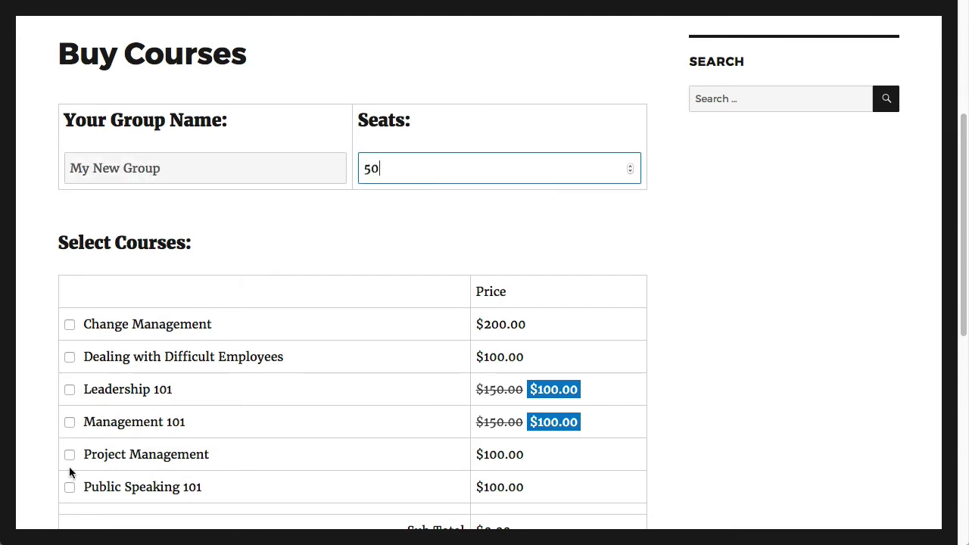
- Tick Leadership 101 and Management 101 and review the $7500.00 discounted total
left_click(69, 390)
left_click(70, 423)
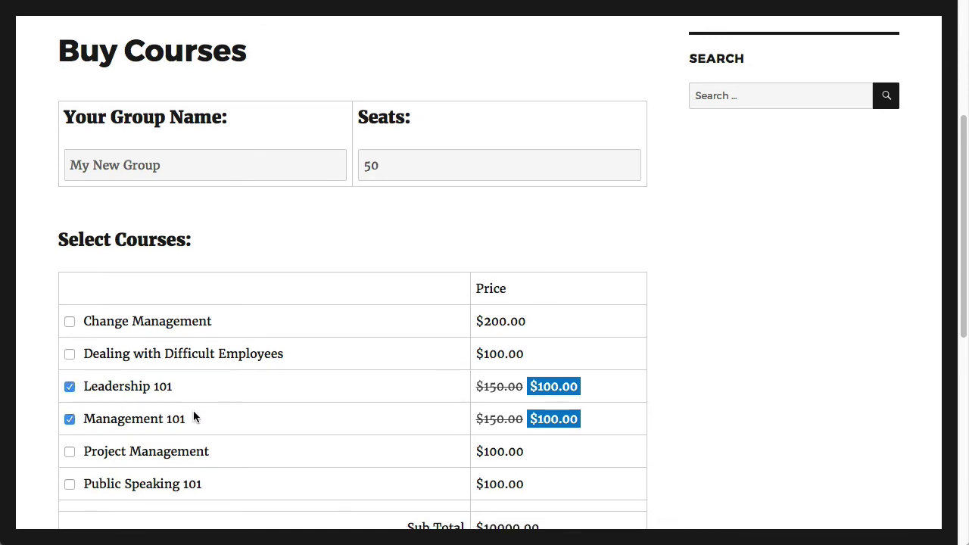
scroll(195, 418, "down", 3)
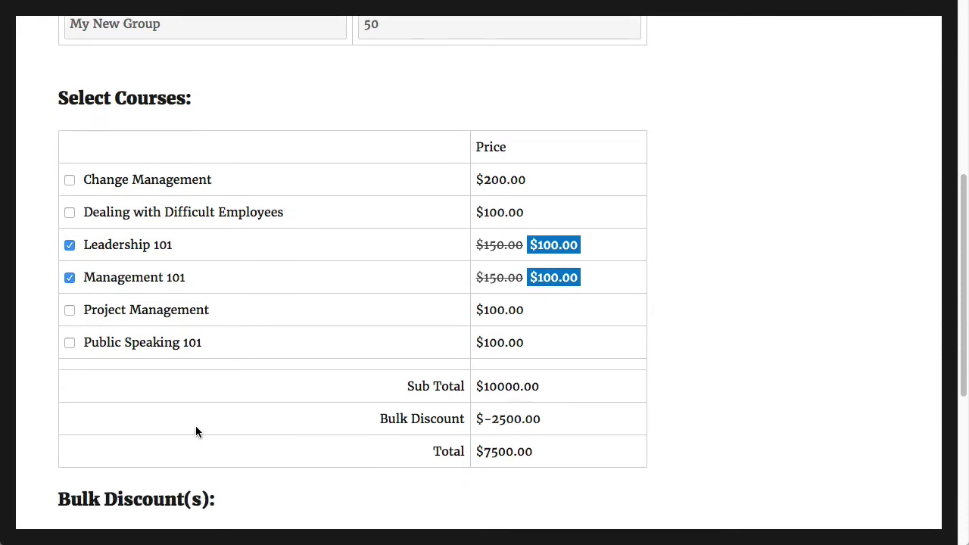
scroll(194, 430, "down", 3)
scroll(302, 445, "down", 3)
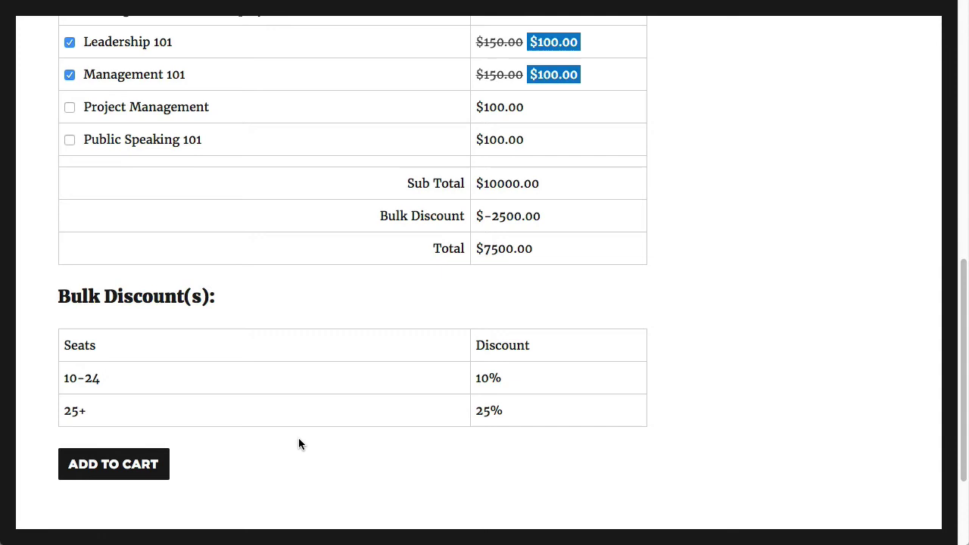
scroll(299, 444, "up", 3)
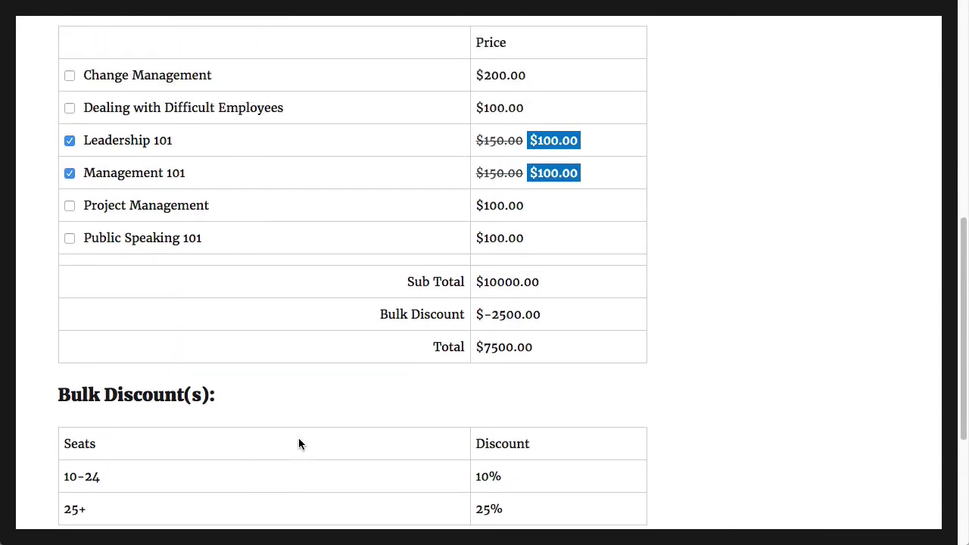
scroll(298, 444, "up", 6)
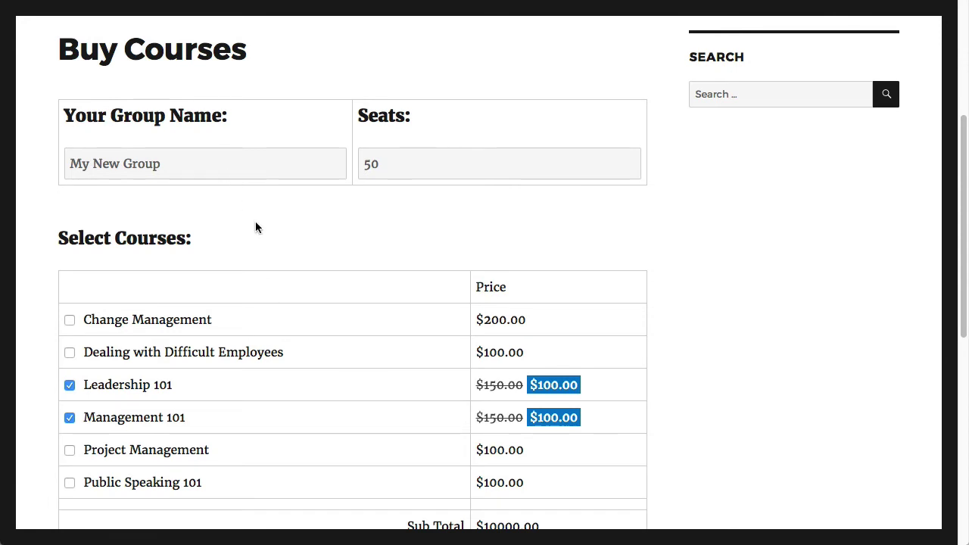
scroll(250, 246, "down", 5)
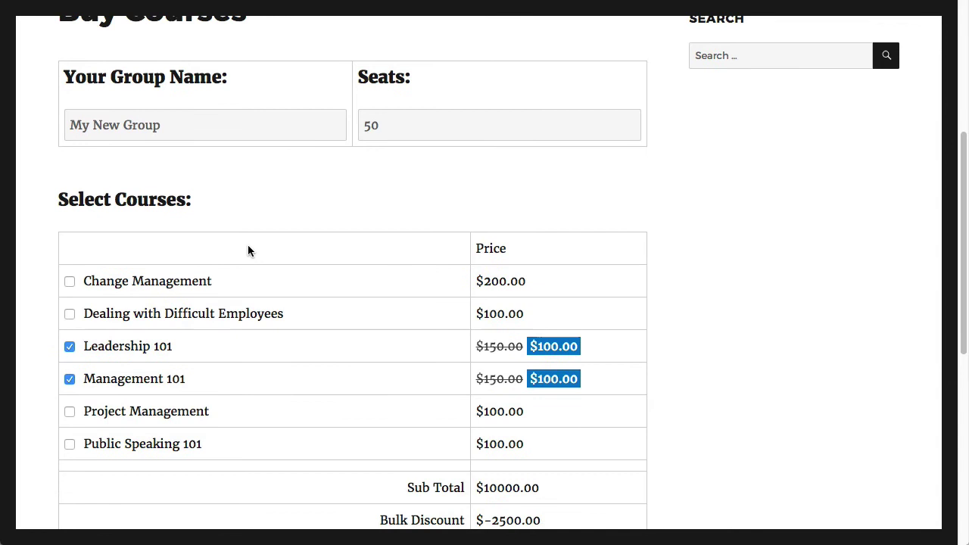
scroll(248, 250, "down", 5)
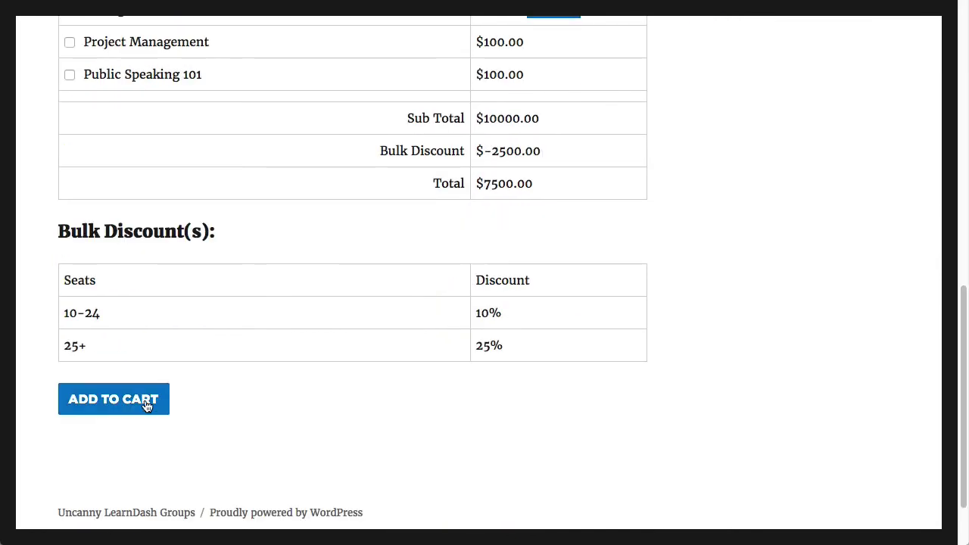
scroll(200, 322, "up", 5)
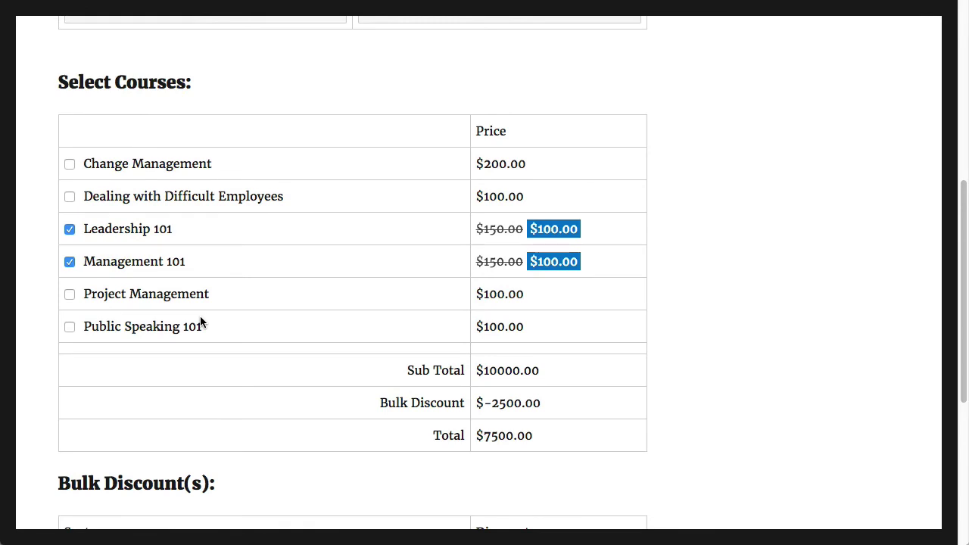
scroll(200, 318, "down", 4)
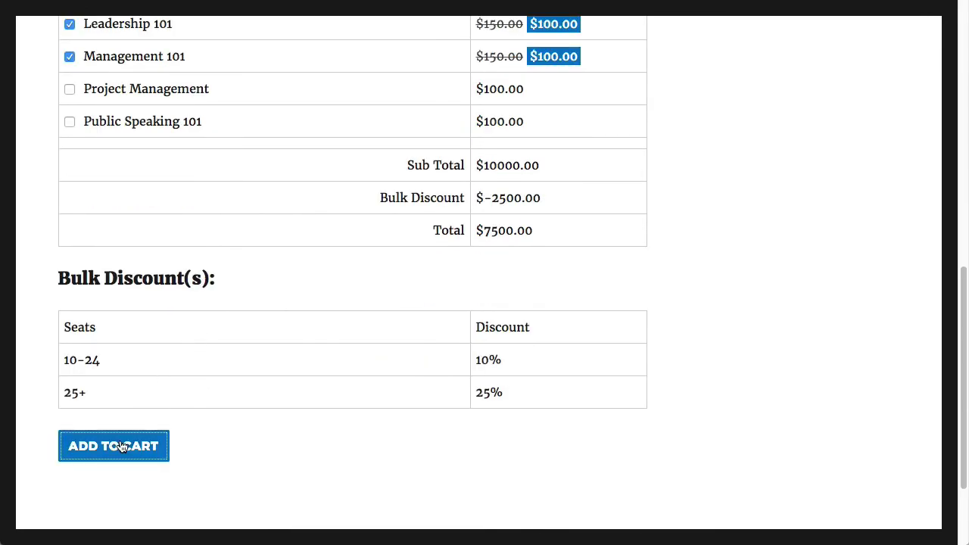
- Check out the bundle, entering the billing postcode and phone number, and place the test order
left_click(121, 447)
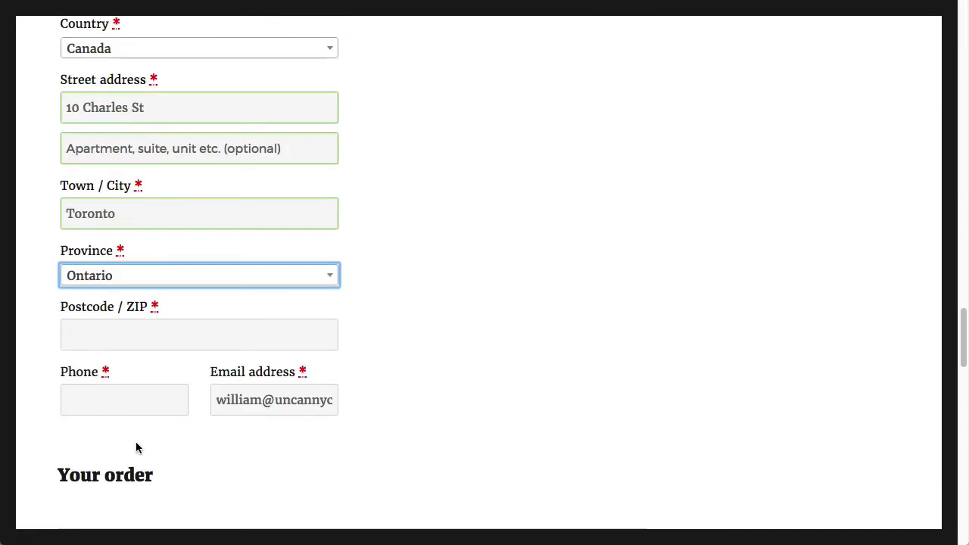
left_click(107, 330)
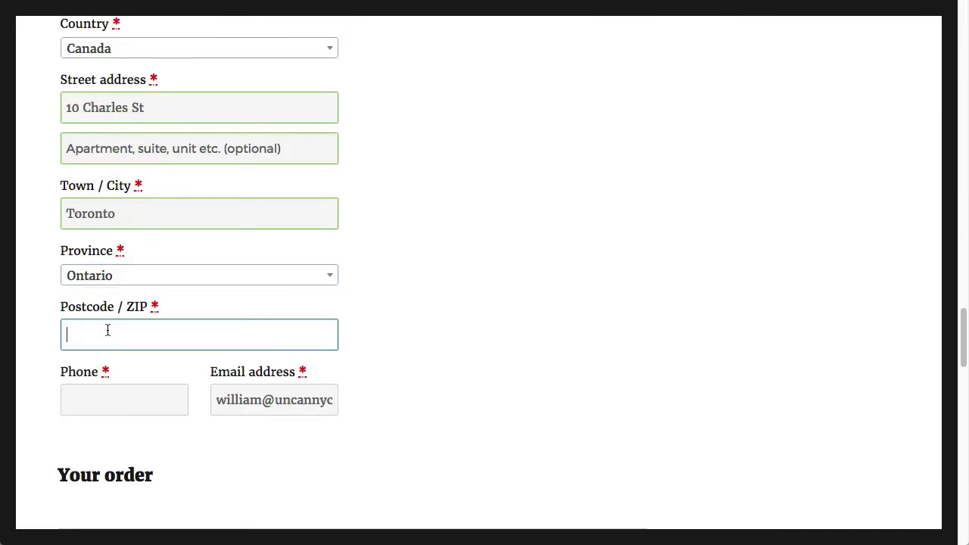
type("M4W3S2")
left_click(126, 399)
type("41643")
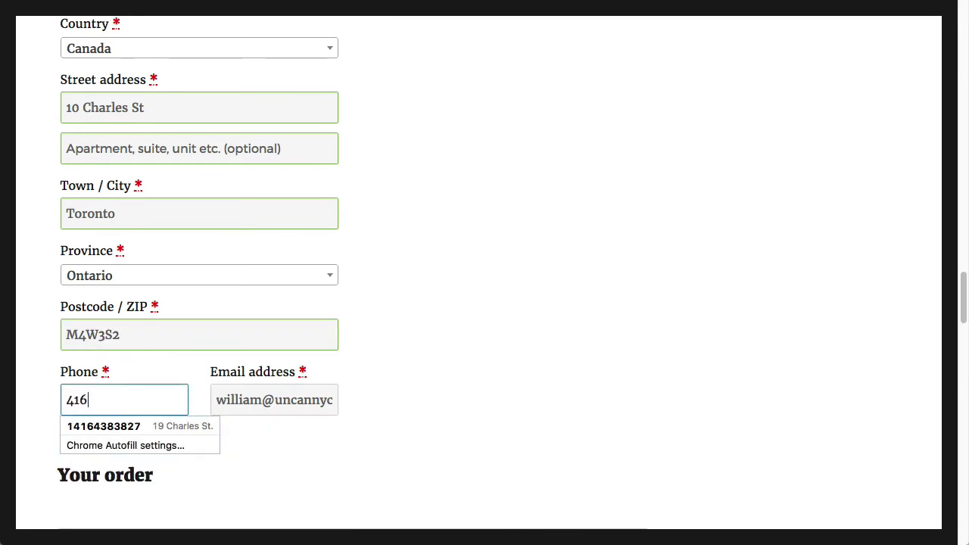
type("54")
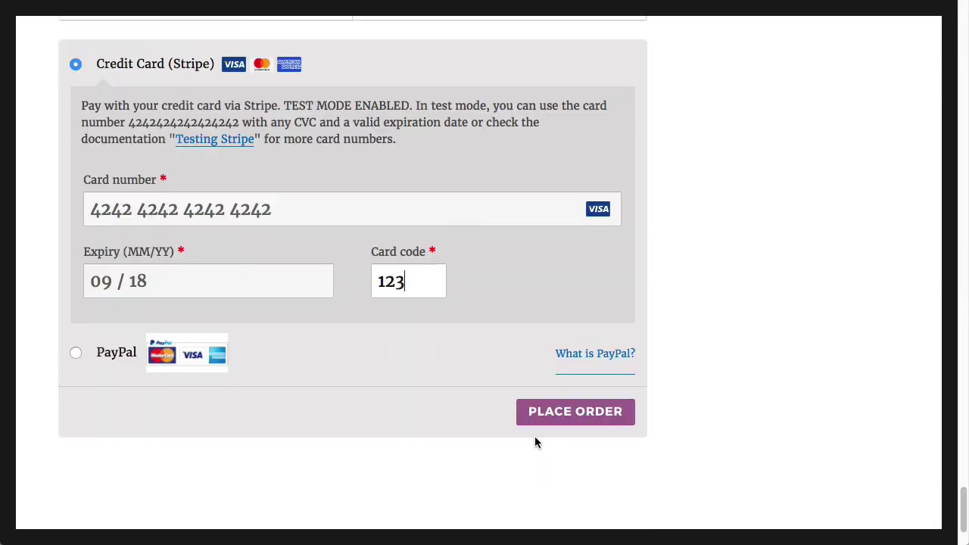
left_click(561, 418)
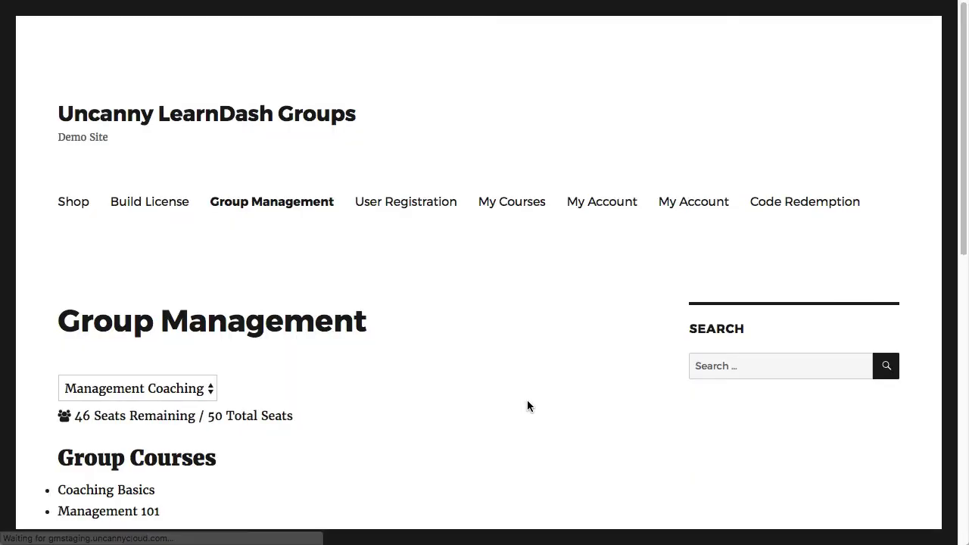
- Switch to My New Group and add more seats to the cart from Enrolled Users
left_click(186, 390)
left_click(187, 376)
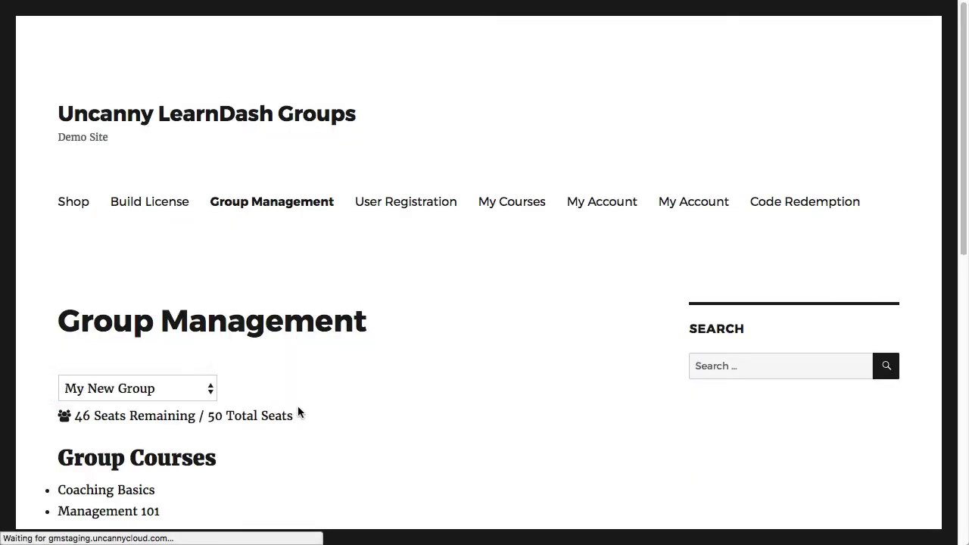
scroll(363, 362, "down", 5)
left_click(341, 209)
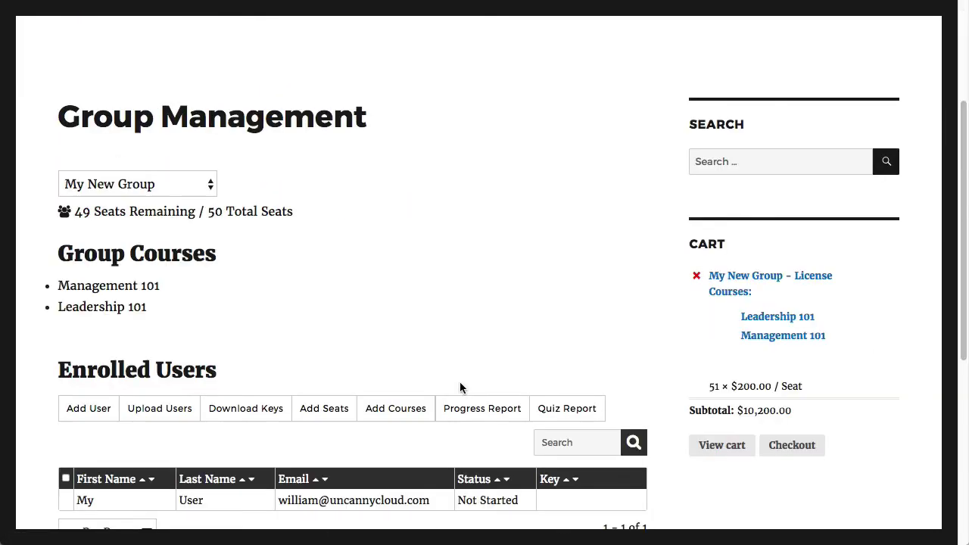
scroll(460, 381, "down", 2)
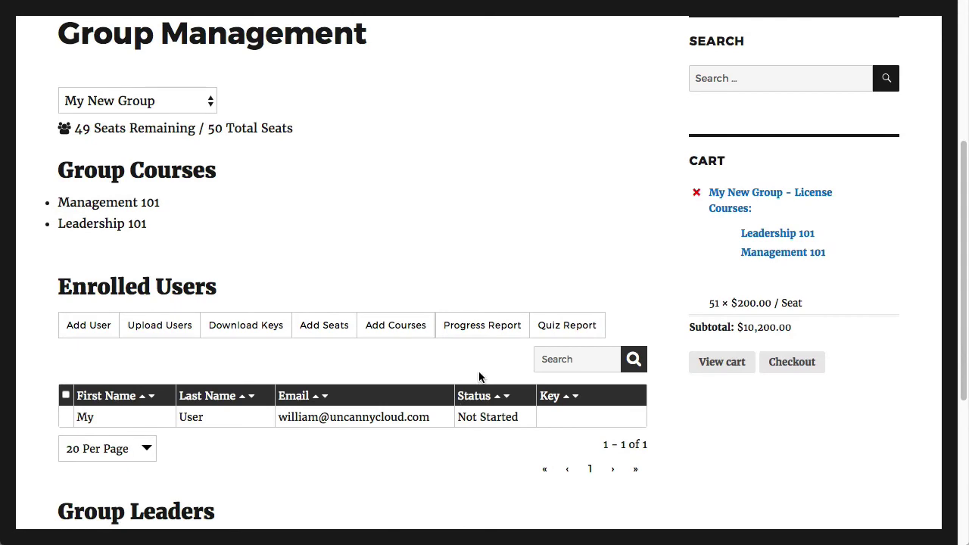
- Add Dealing with Difficult Employees via Add Courses, raising the Sub Total to $15000.00
left_click(405, 328)
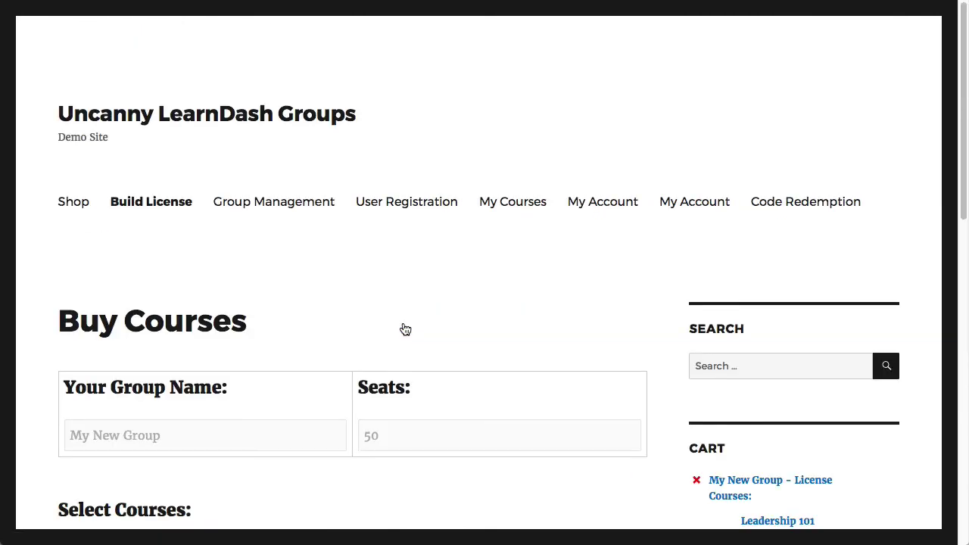
scroll(402, 329, "down", 3)
scroll(402, 334, "down", 1)
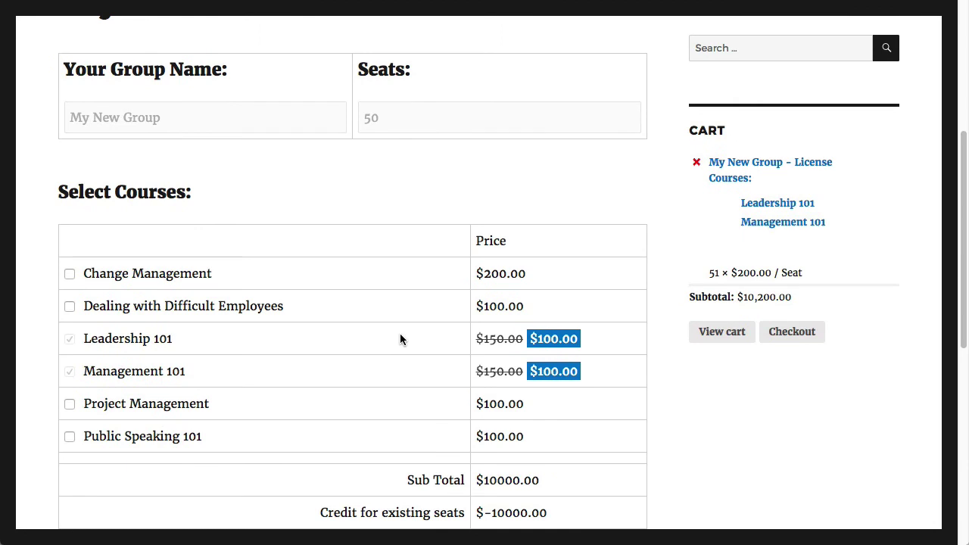
left_click(70, 307)
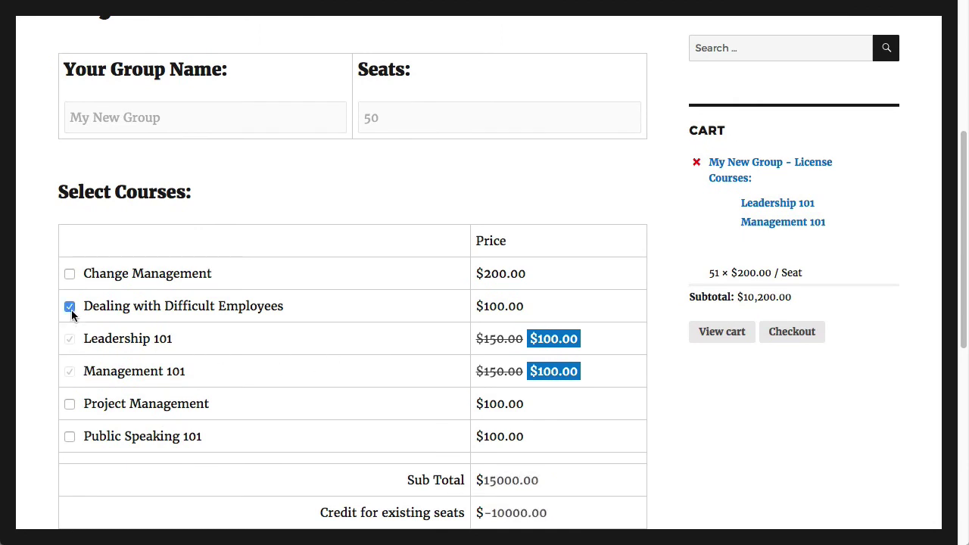
scroll(115, 352, "down", 2)
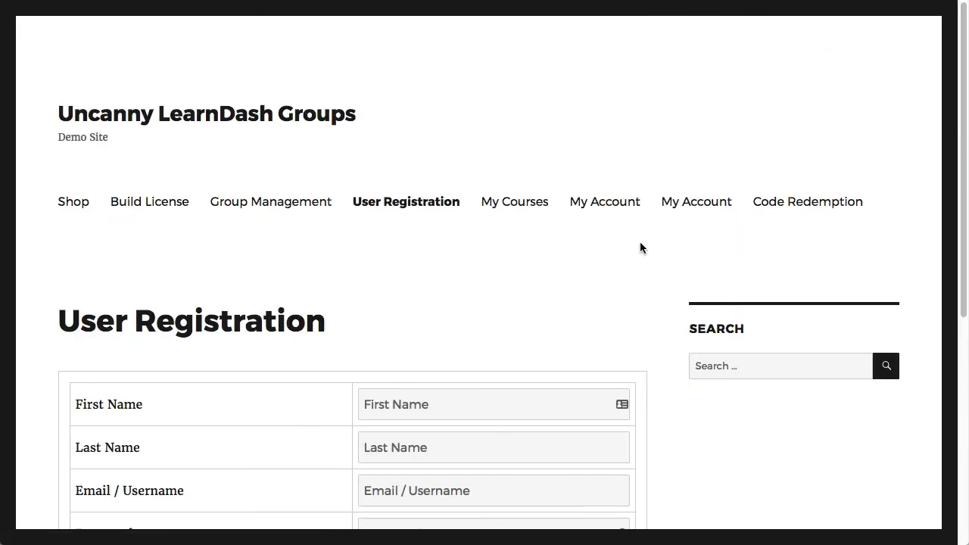
scroll(628, 285, "down", 2)
scroll(653, 312, "down", 2)
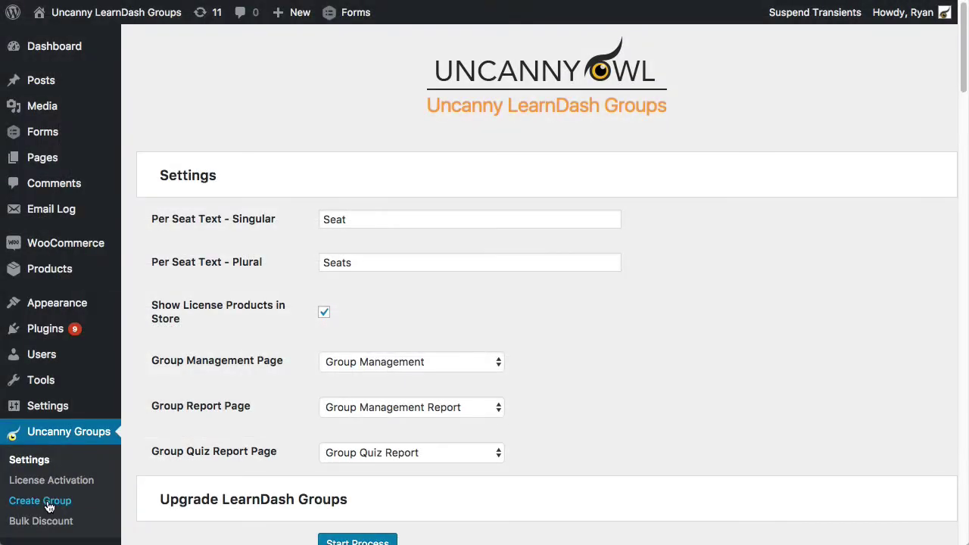
left_click(40, 500)
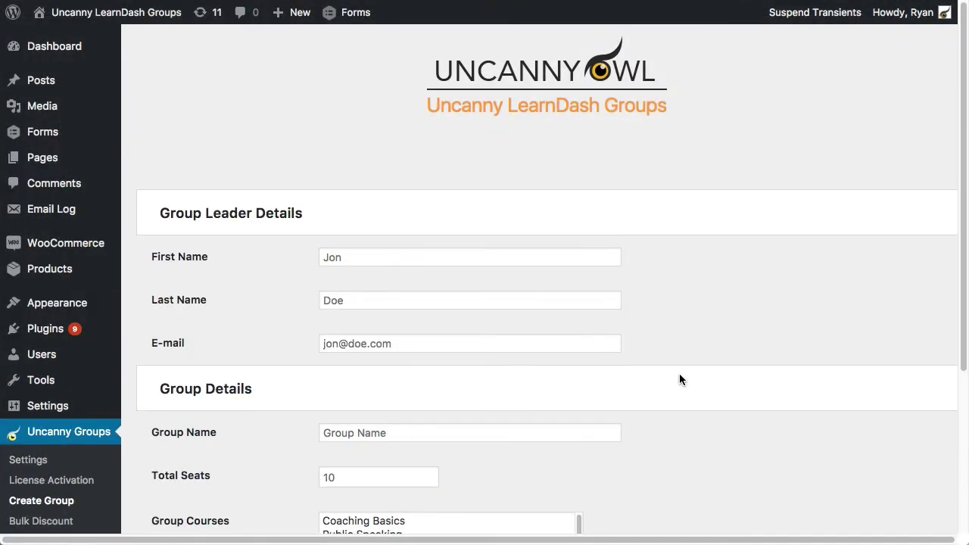
scroll(680, 380, "down", 2)
scroll(680, 379, "down", 2)
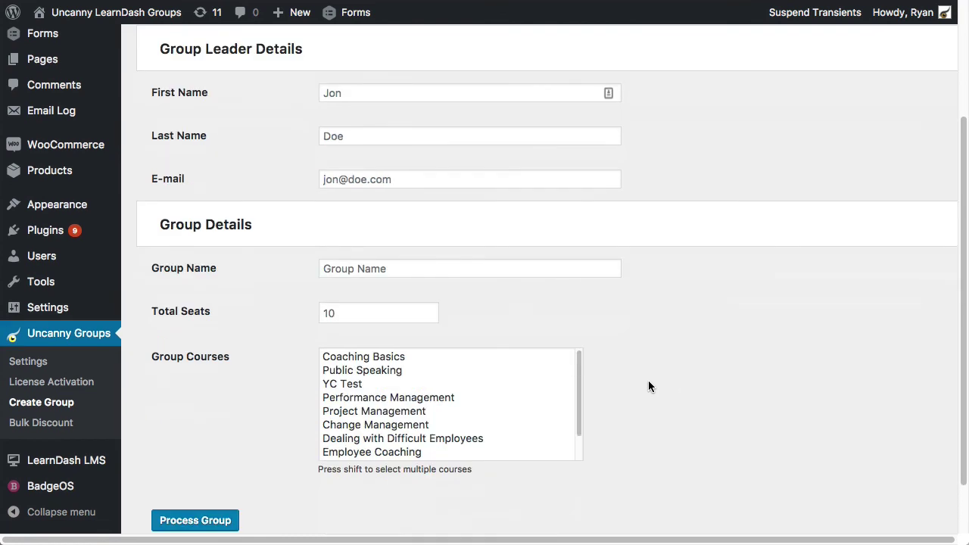
scroll(641, 383, "down", 1)
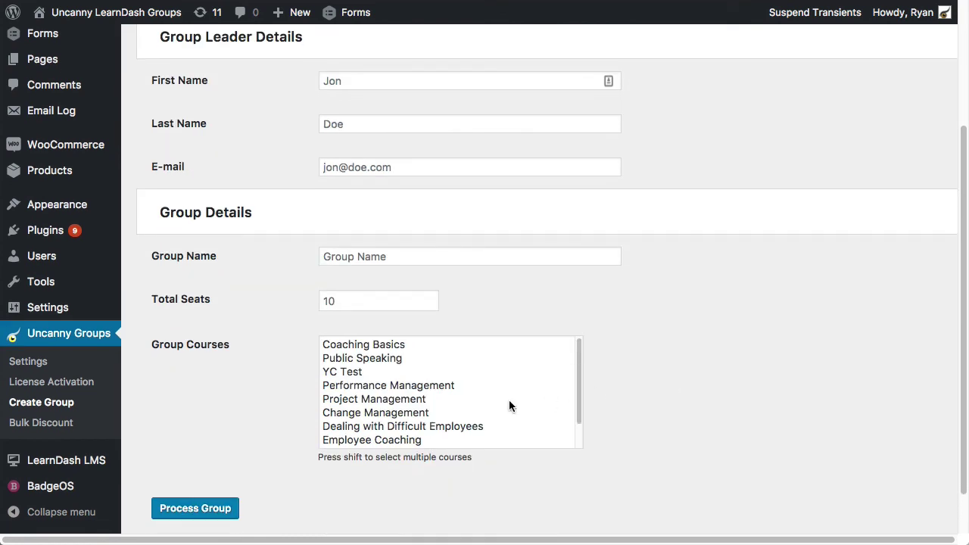
left_click(30, 363)
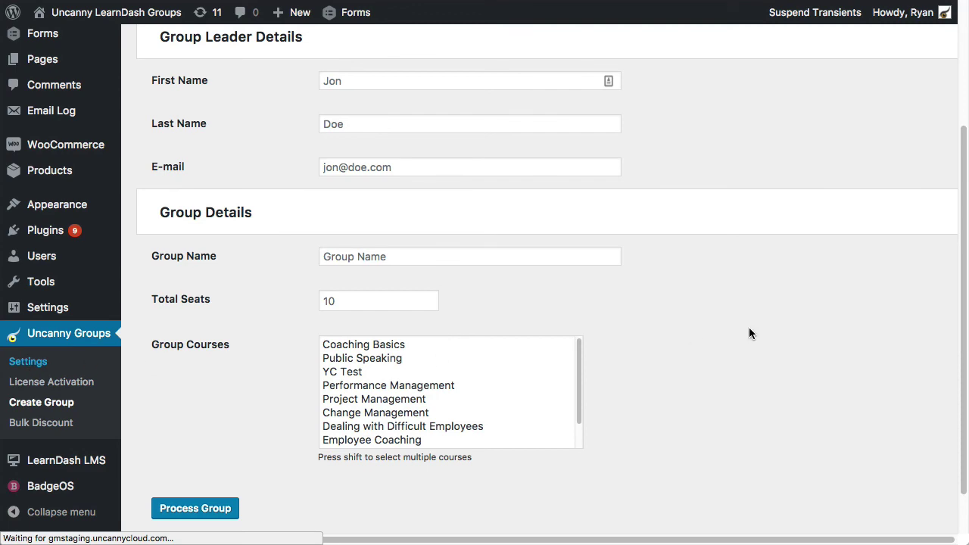
scroll(749, 333, "down", 4)
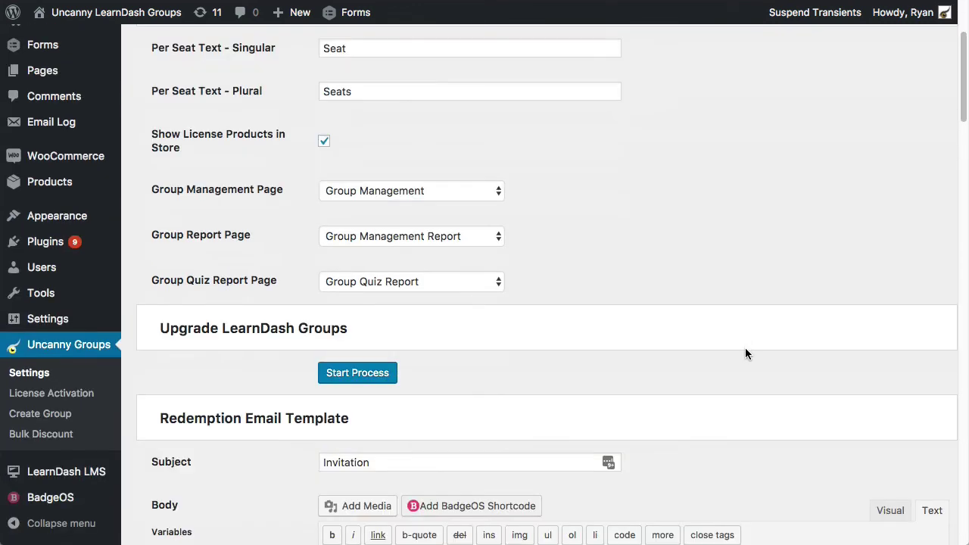
scroll(745, 354, "down", 10)
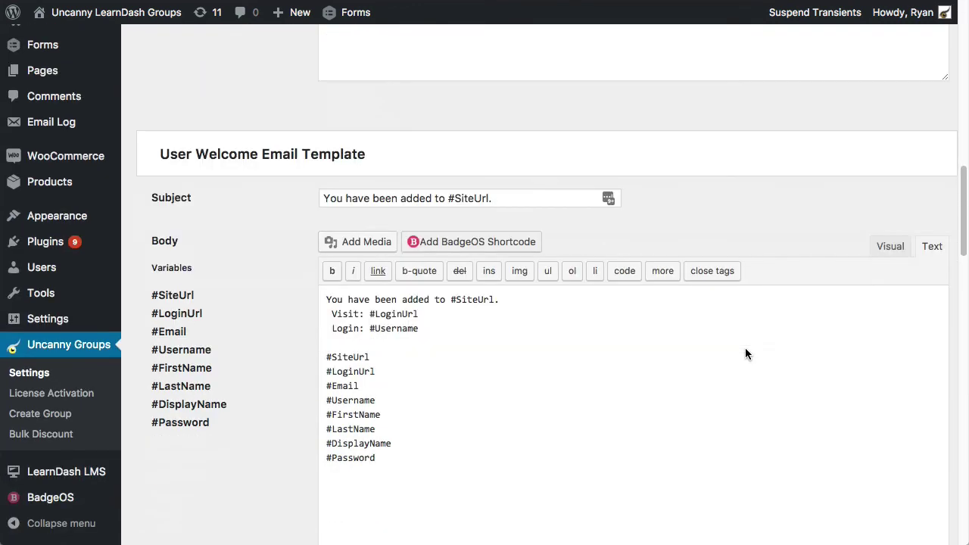
scroll(745, 353, "down", 11)
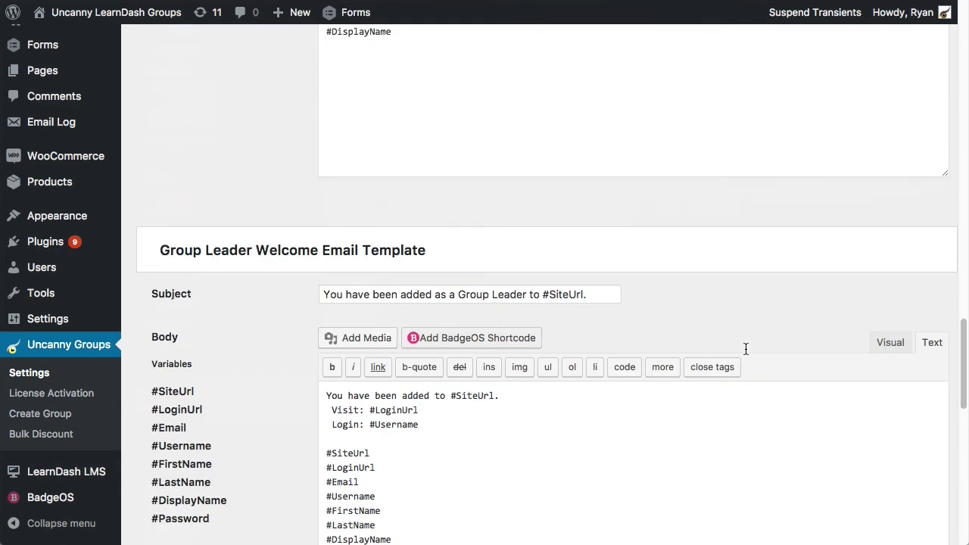
scroll(746, 349, "down", 11)
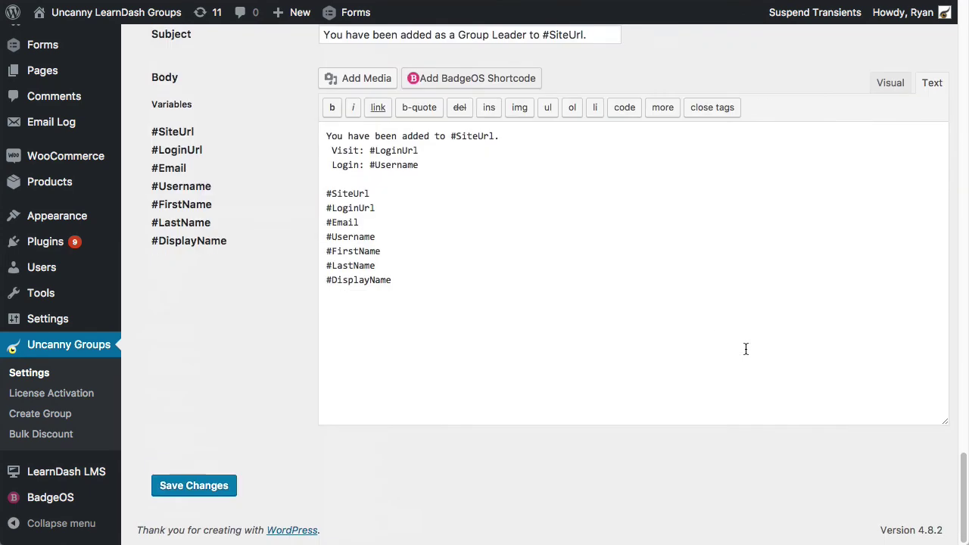
left_click(34, 373)
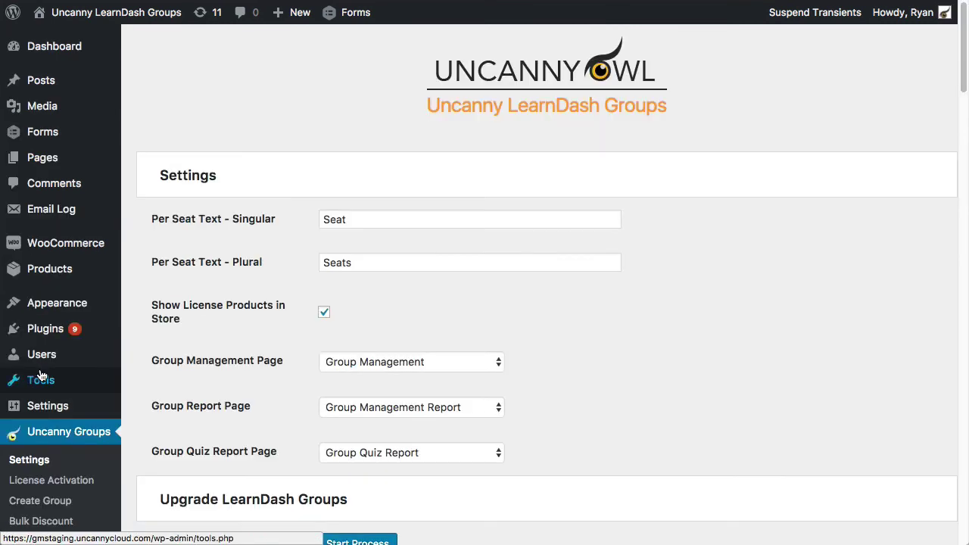
left_click(37, 521)
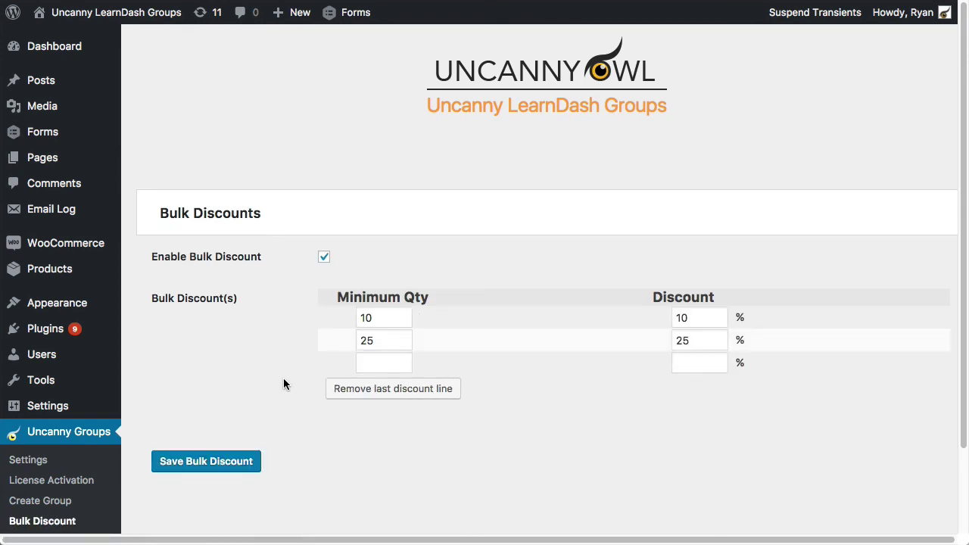
left_click(46, 462)
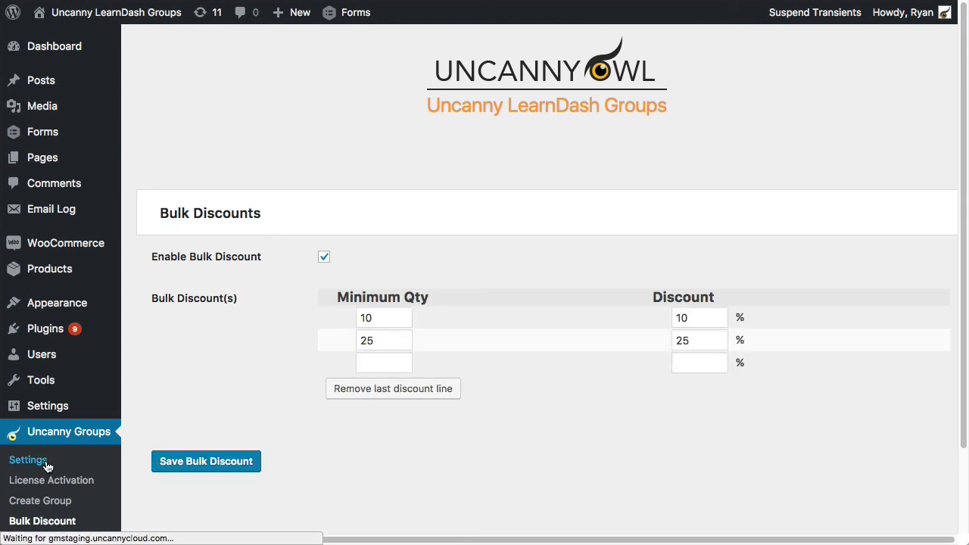